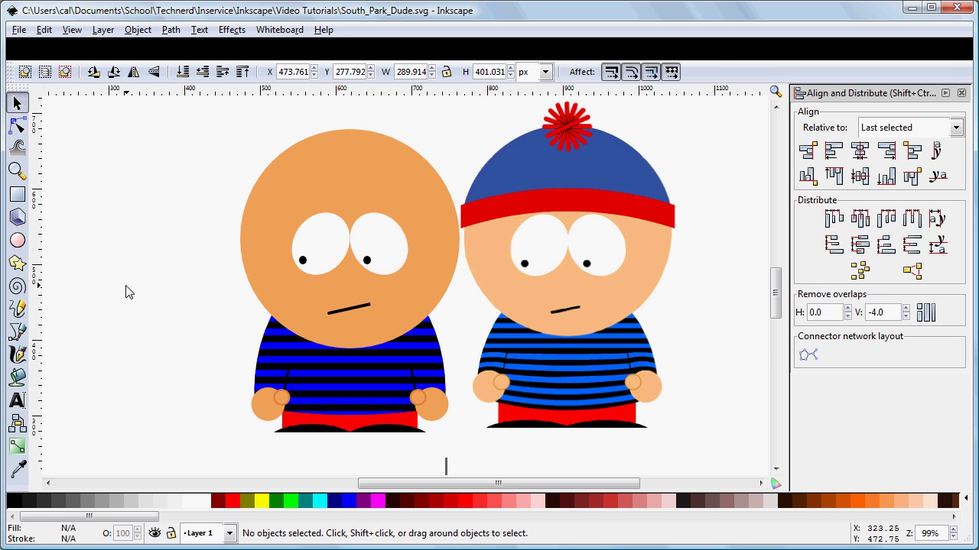
Draw a rectangle across the top of the orange head and fill it red
click(18, 195)
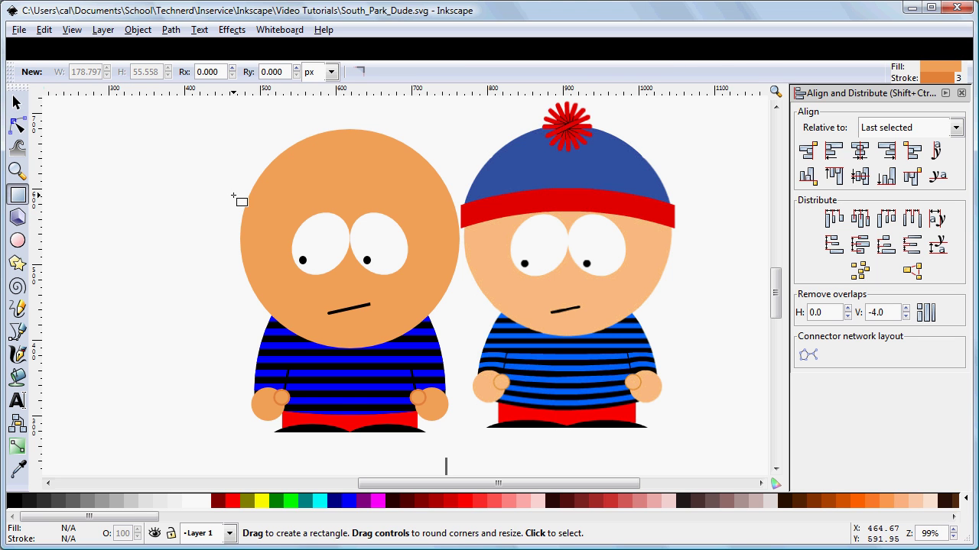
drag(233, 196, 459, 217)
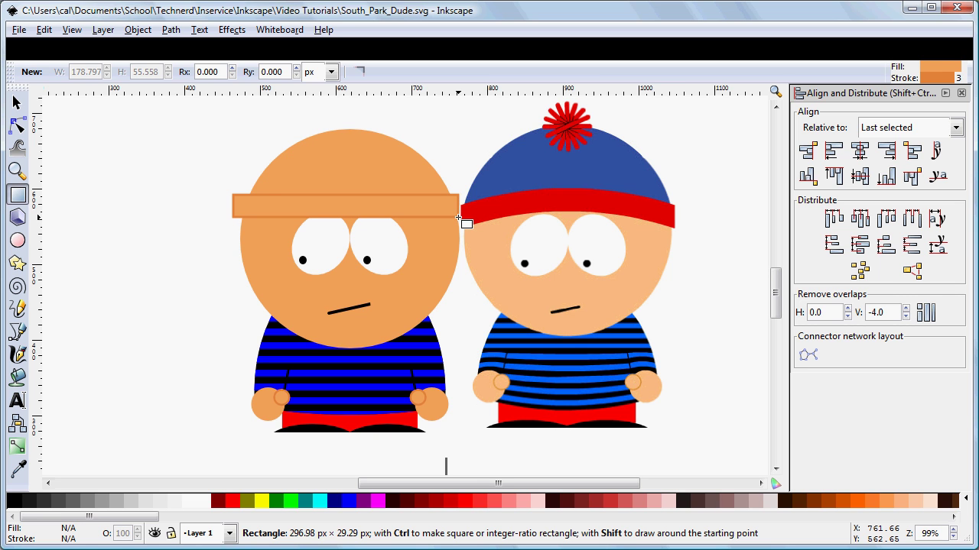
drag(458, 217, 459, 217)
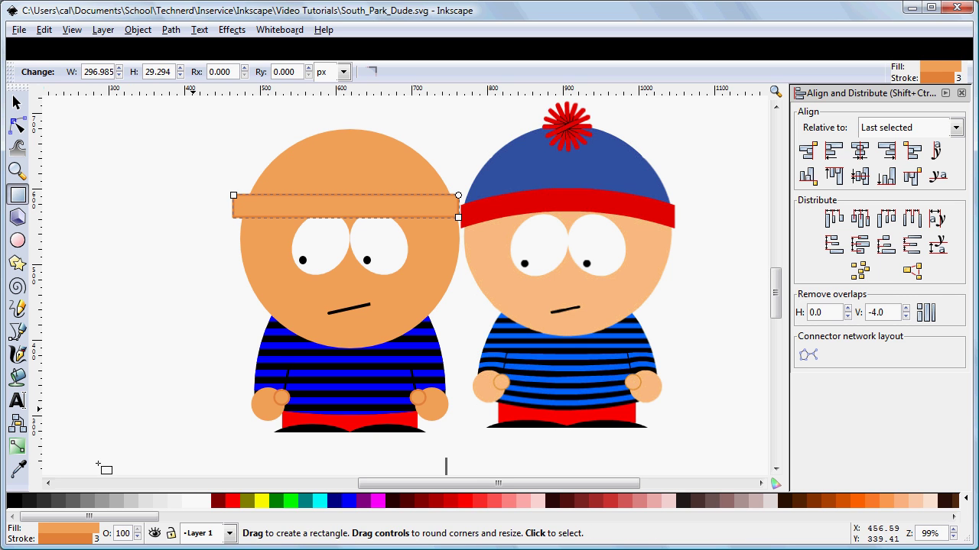
click(234, 501)
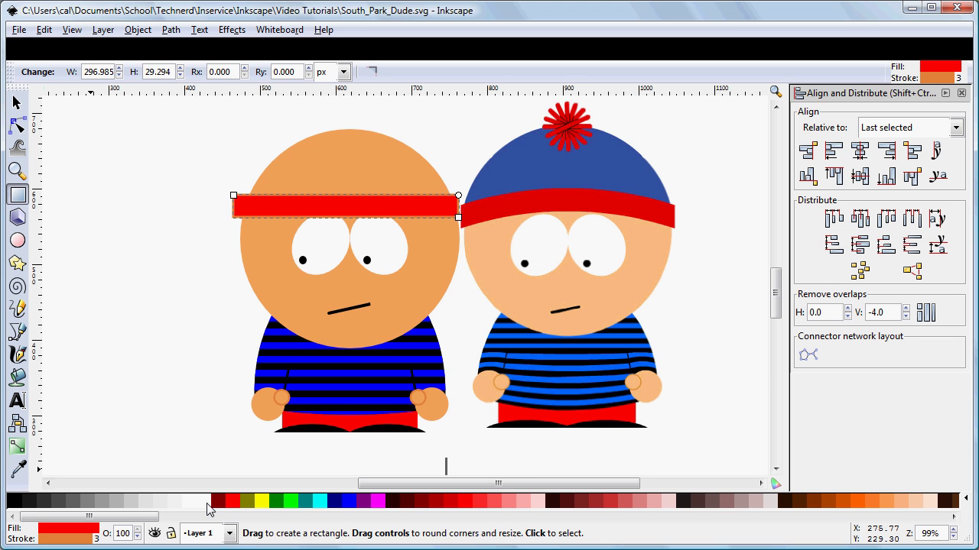
Set the red band's stroke width to 0 in Fill and Stroke
click(96, 539)
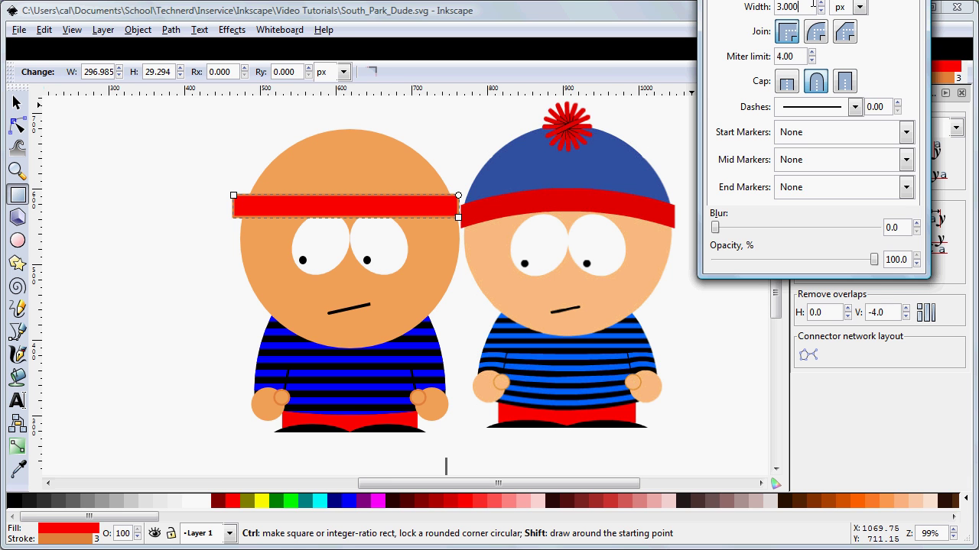
triple_click(789, 7)
text(0)
key(Return)
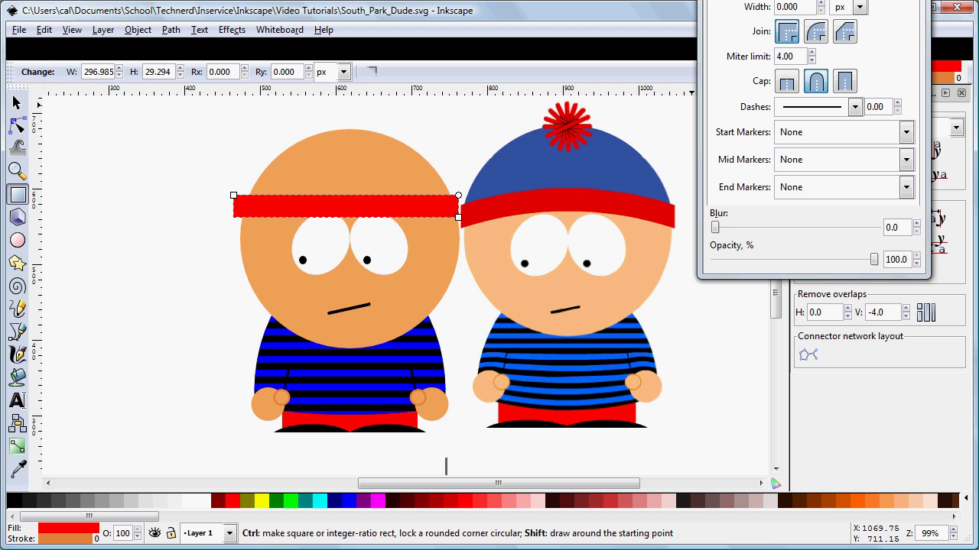
key(ctrl+shift+f)
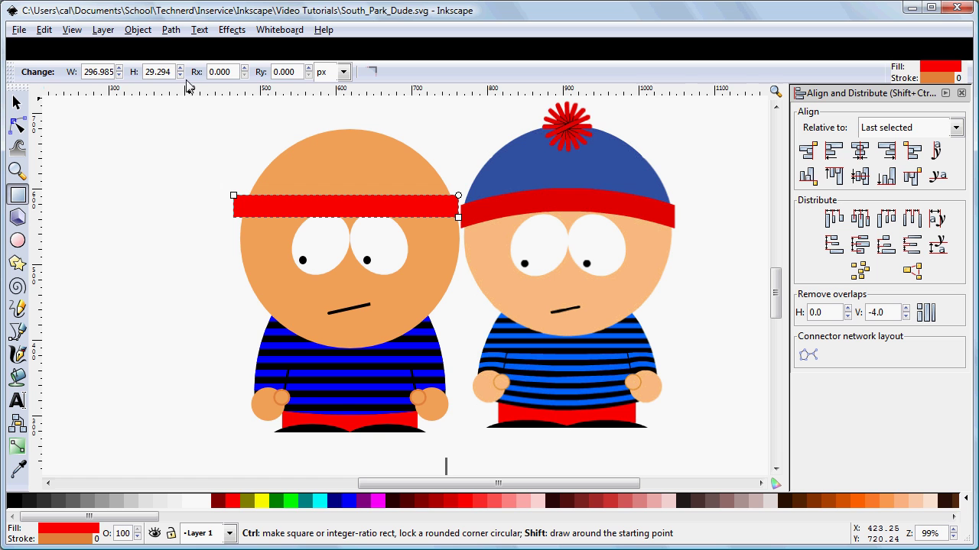
Convert the red band to a path and centre it on the head's vertical axis
click(170, 30)
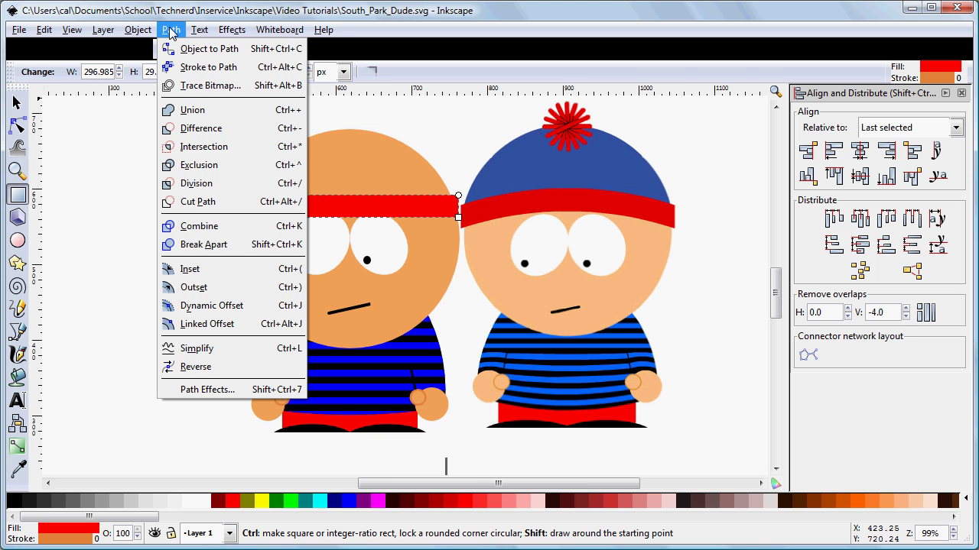
click(182, 49)
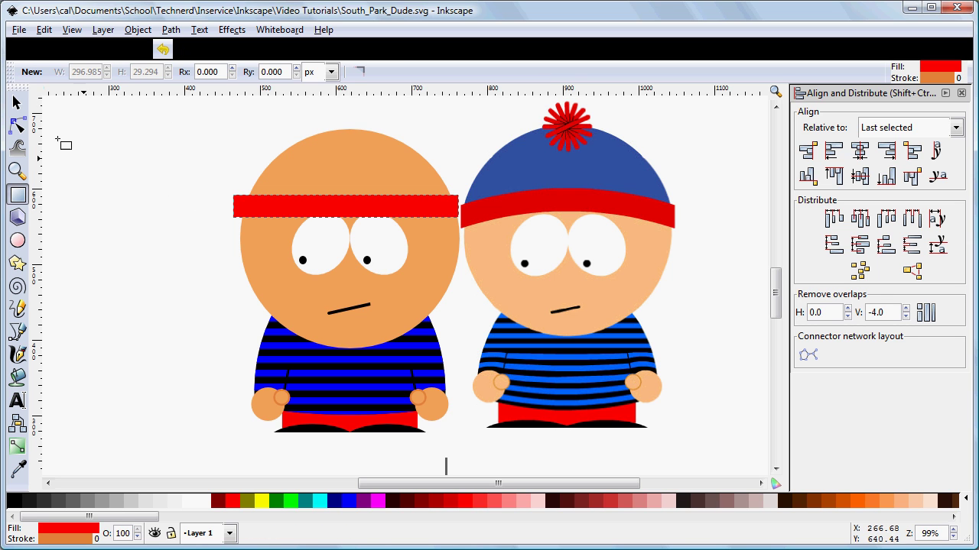
click(18, 106)
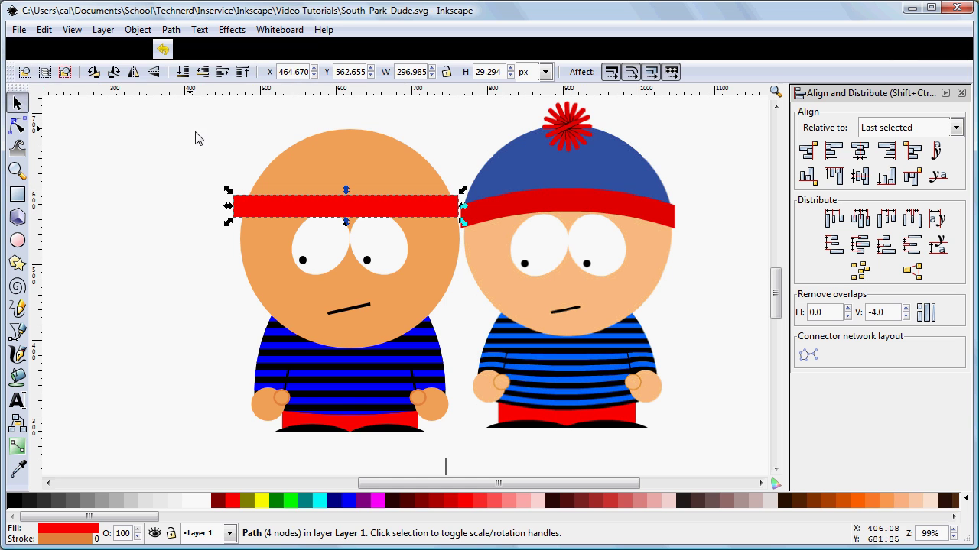
shift+click(318, 158)
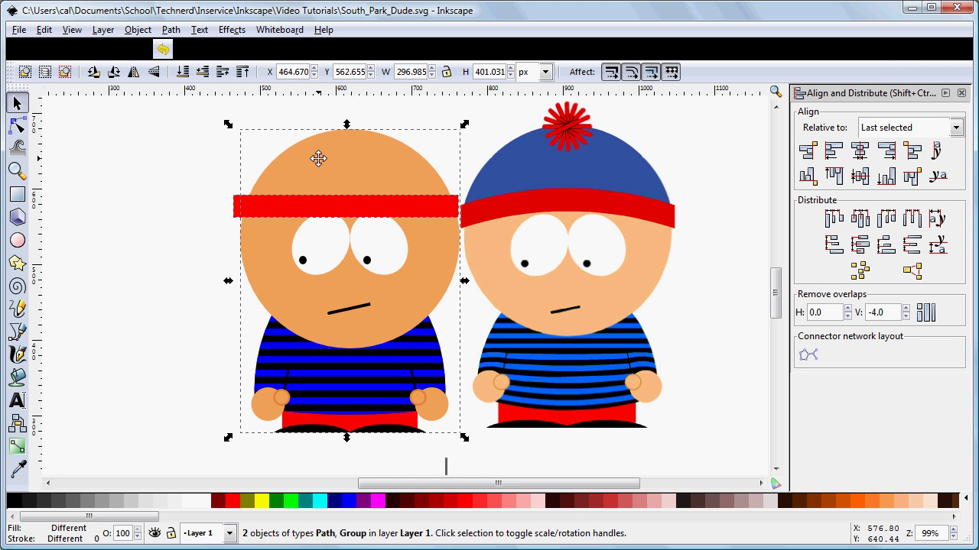
click(859, 150)
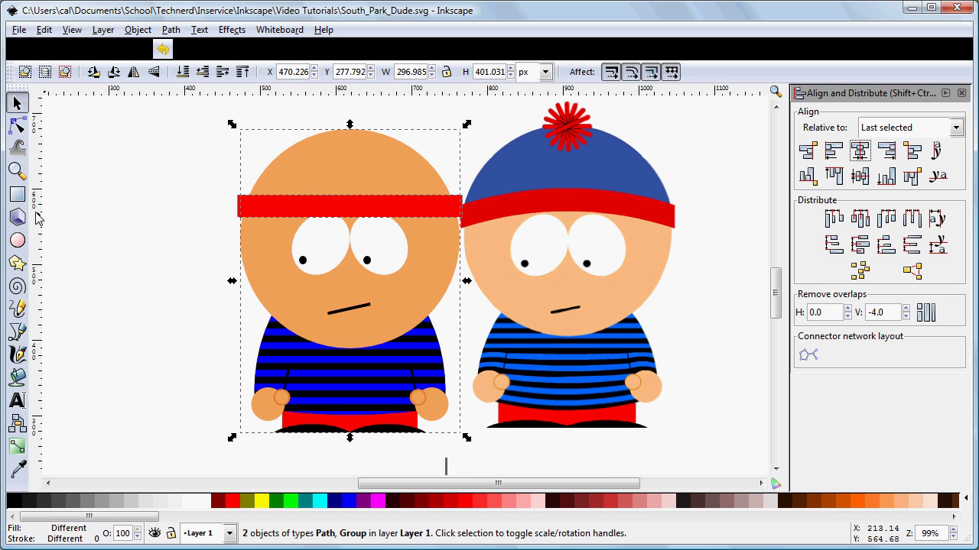
click(19, 127)
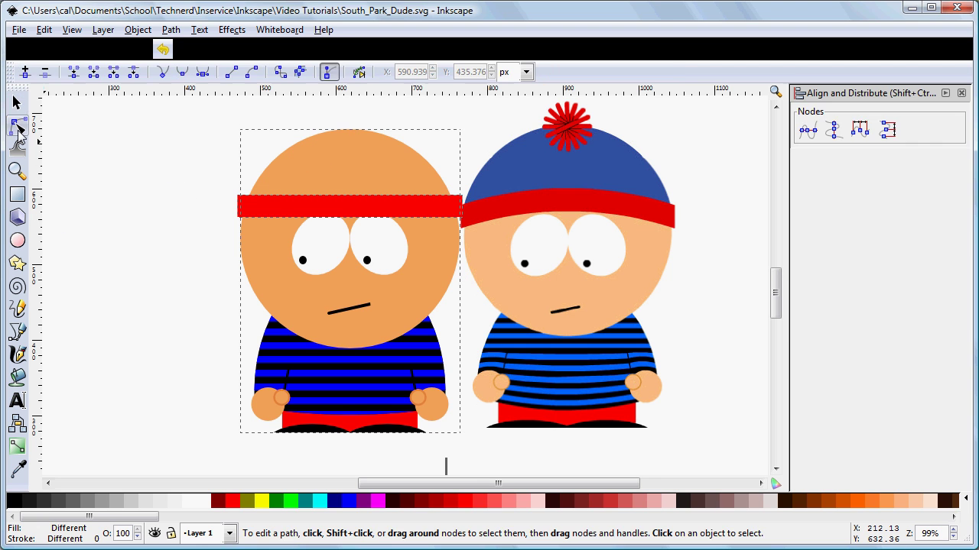
Drag the band's top and bottom edges upward into a 45.463 px tall arch
click(342, 203)
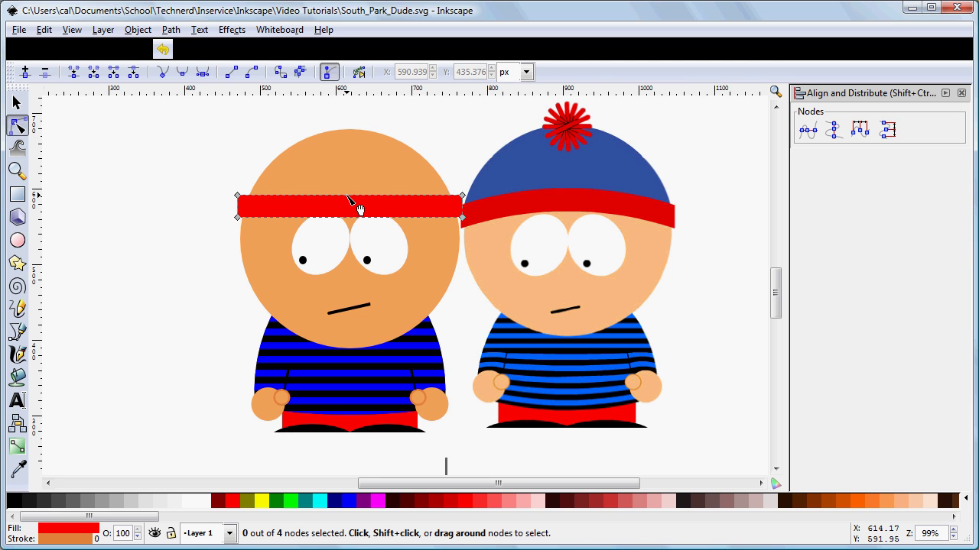
drag(347, 198, 348, 183)
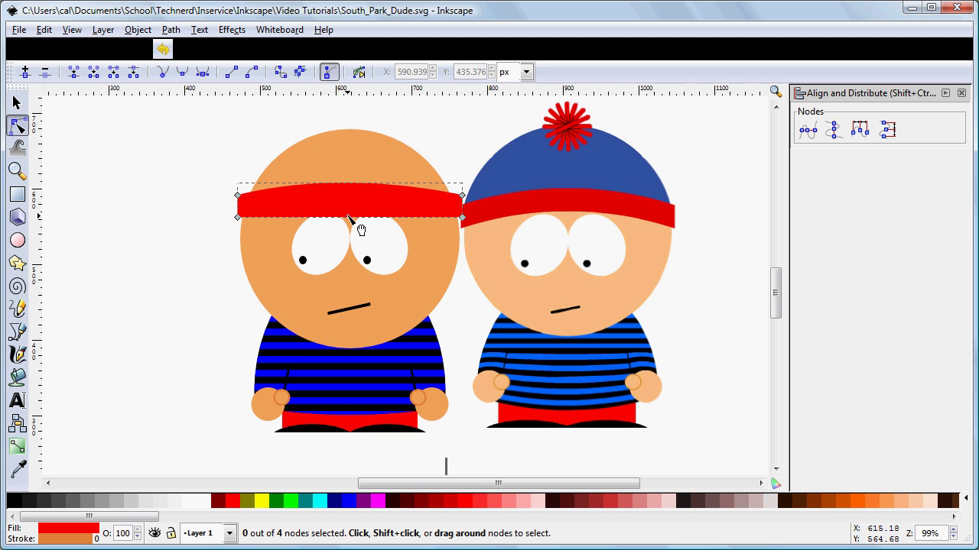
drag(348, 217, 348, 205)
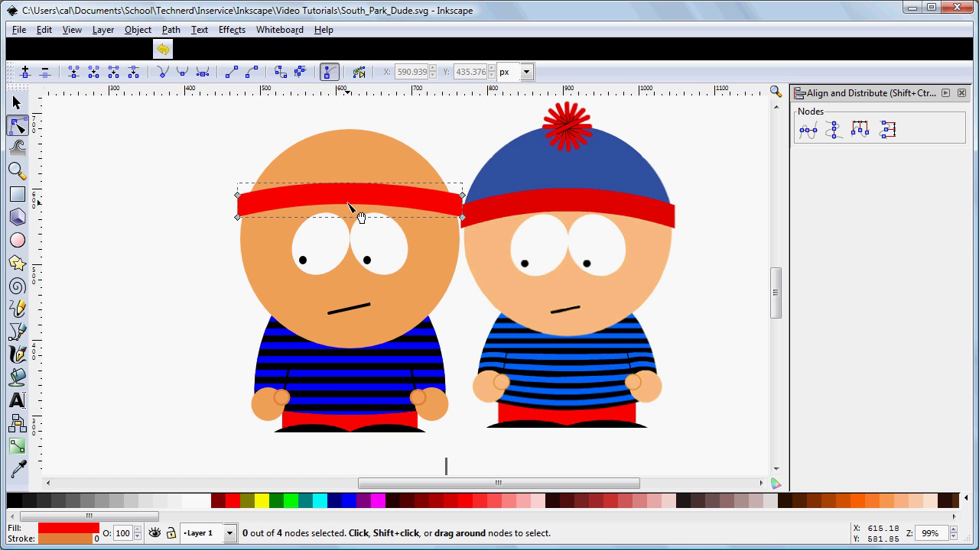
click(227, 206)
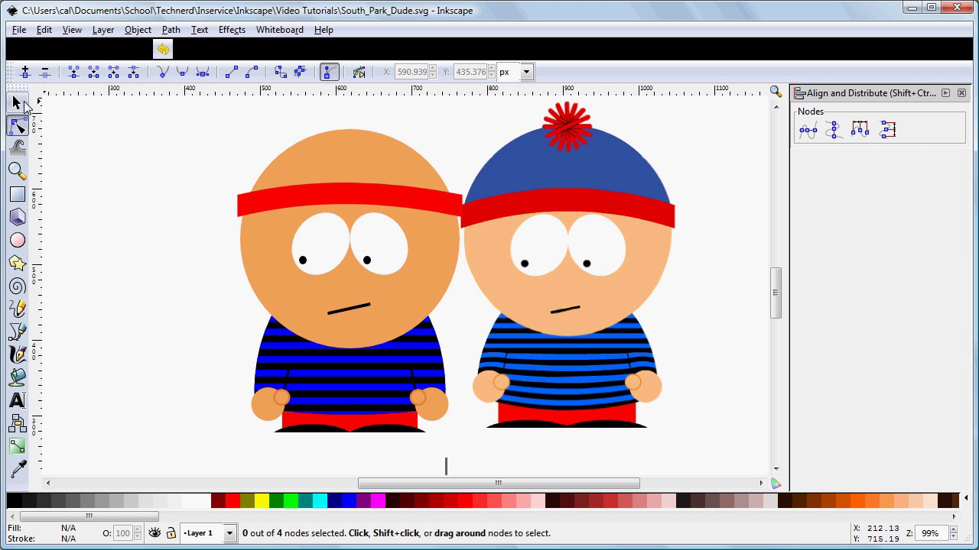
click(18, 104)
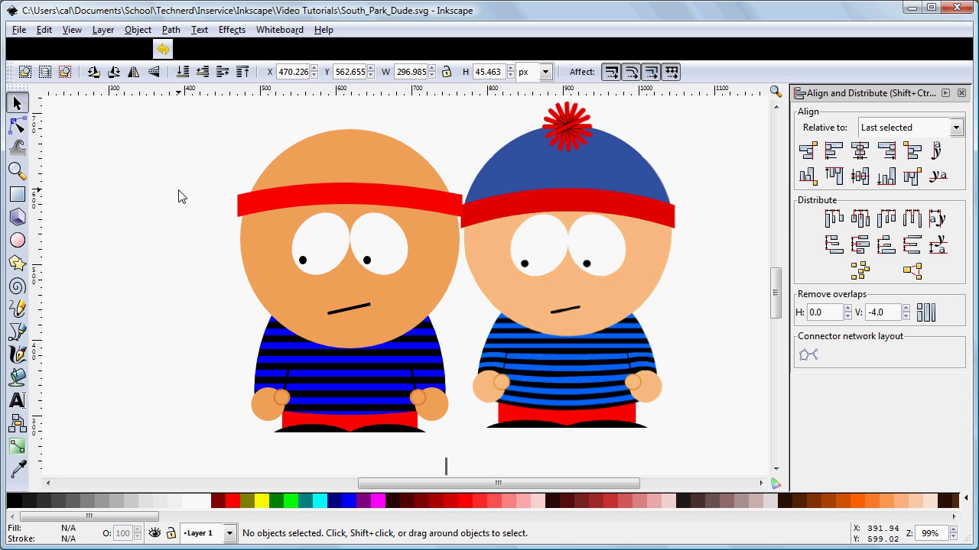
Nudge the headband down slightly, then Ctrl-drag a copy to the character's left
click(289, 192)
drag(289, 192, 291, 197)
key(Down)
key(Down)
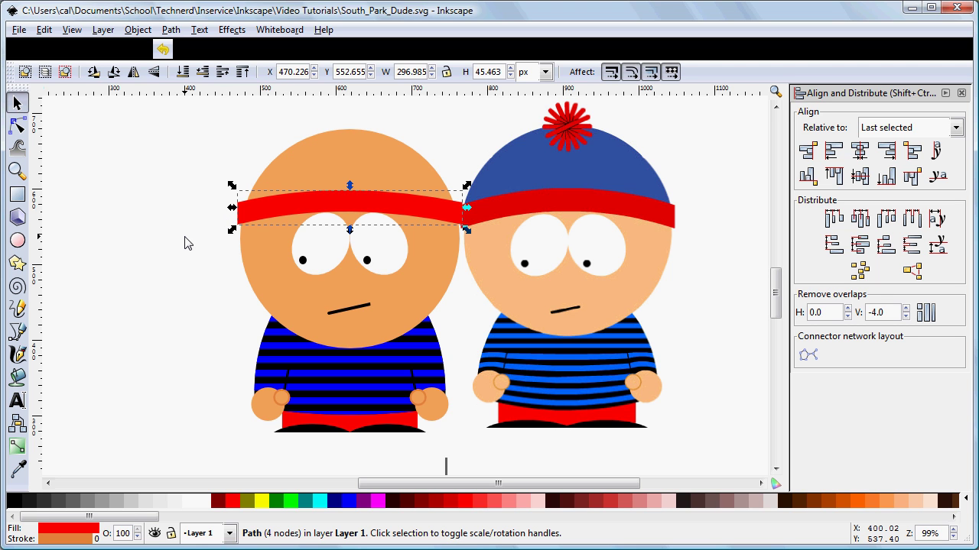
key(ctrl)
drag(295, 199, 52, 260)
click(294, 174)
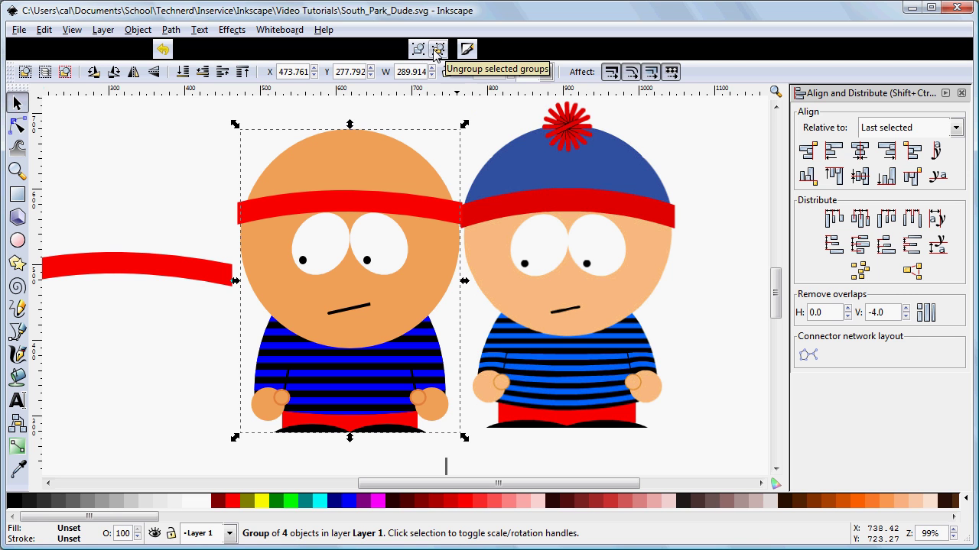
Ungroup the head, duplicate its 289.914 px orange circle and move the copy left
click(438, 49)
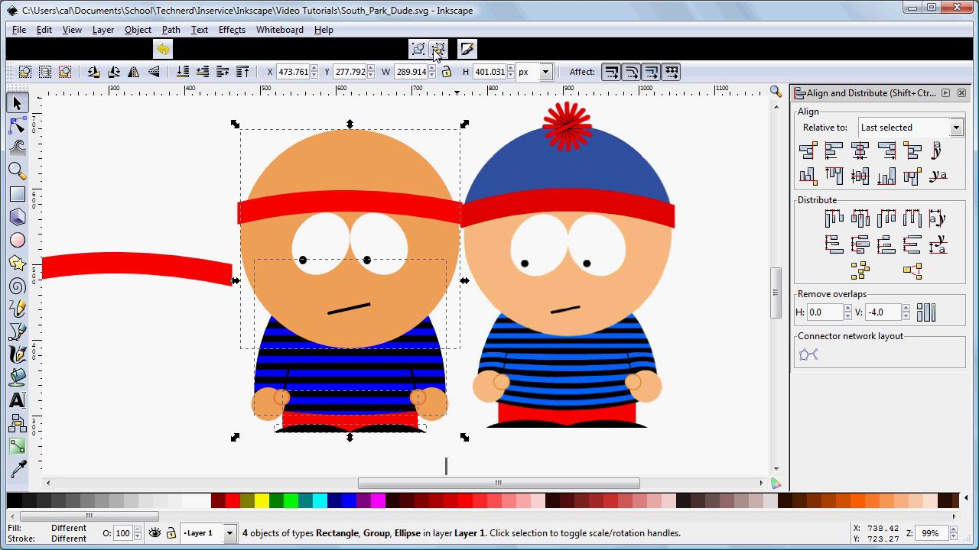
click(179, 126)
click(312, 168)
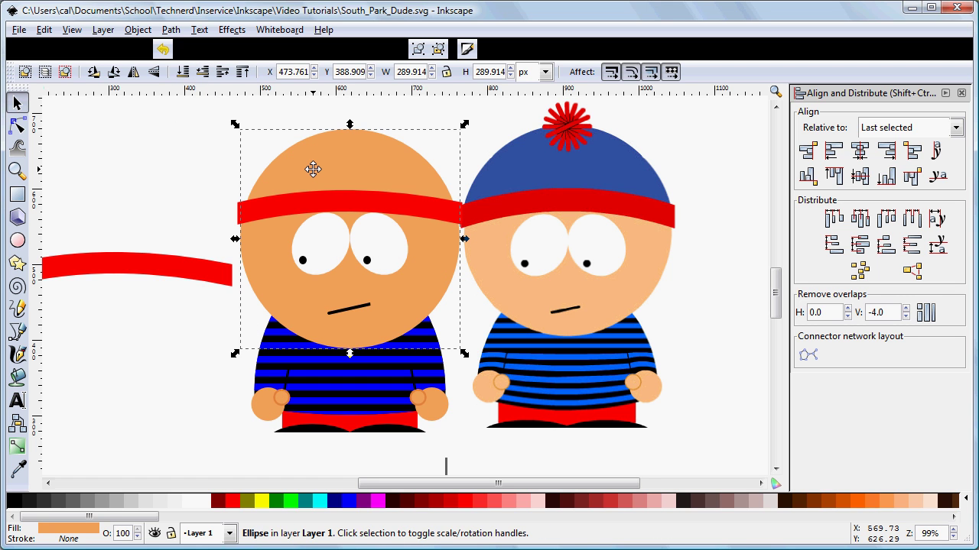
key(Home)
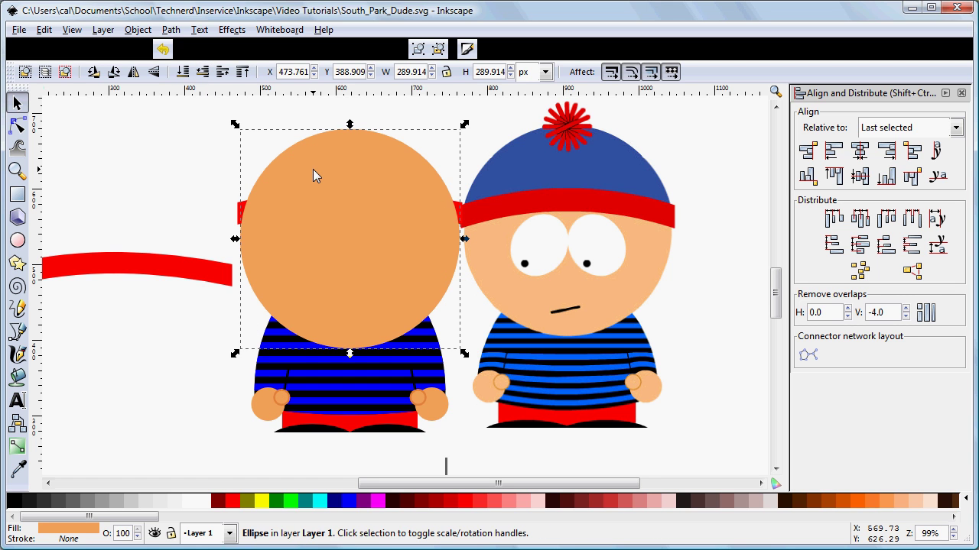
drag(326, 189, 92, 200)
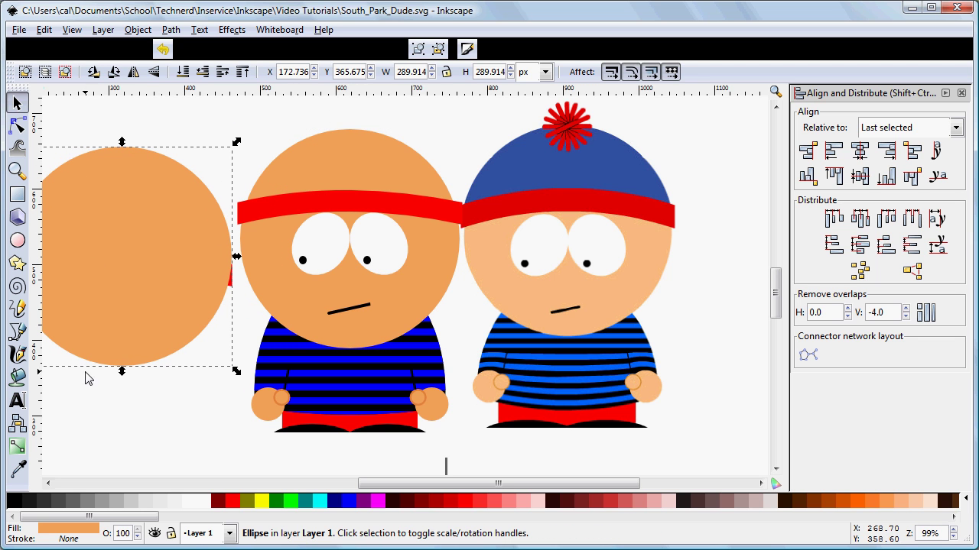
click(105, 391)
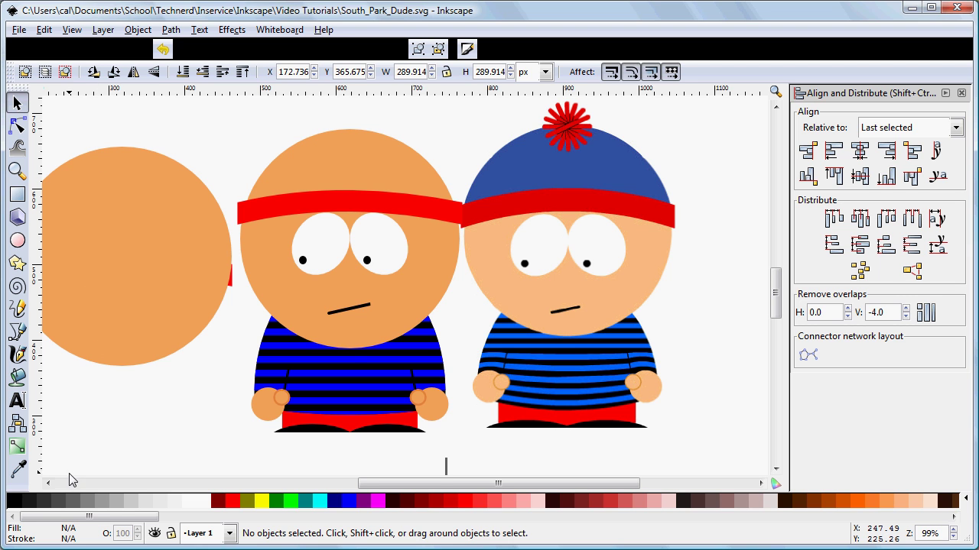
click(48, 485)
click(48, 484)
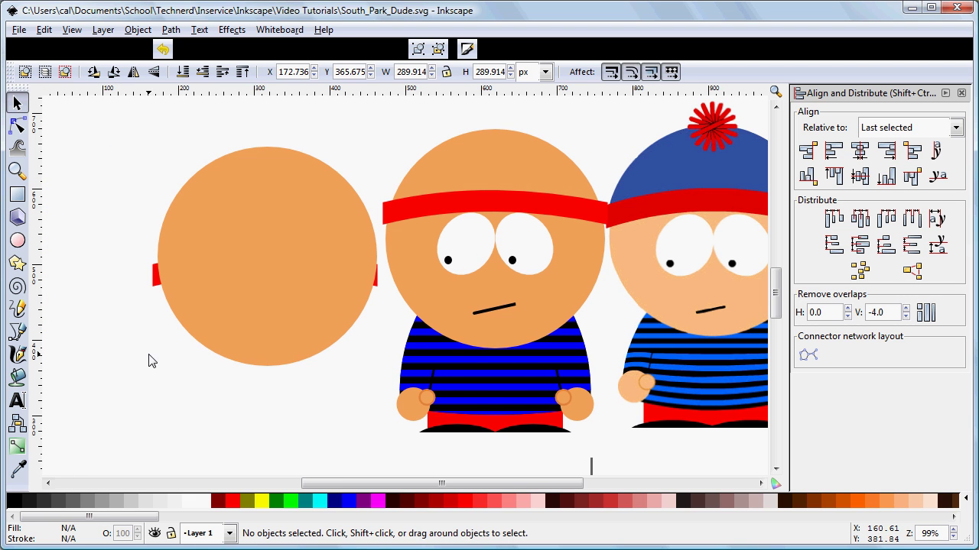
Put the spare circle behind the spare band, centre them together and nudge both up
click(154, 278)
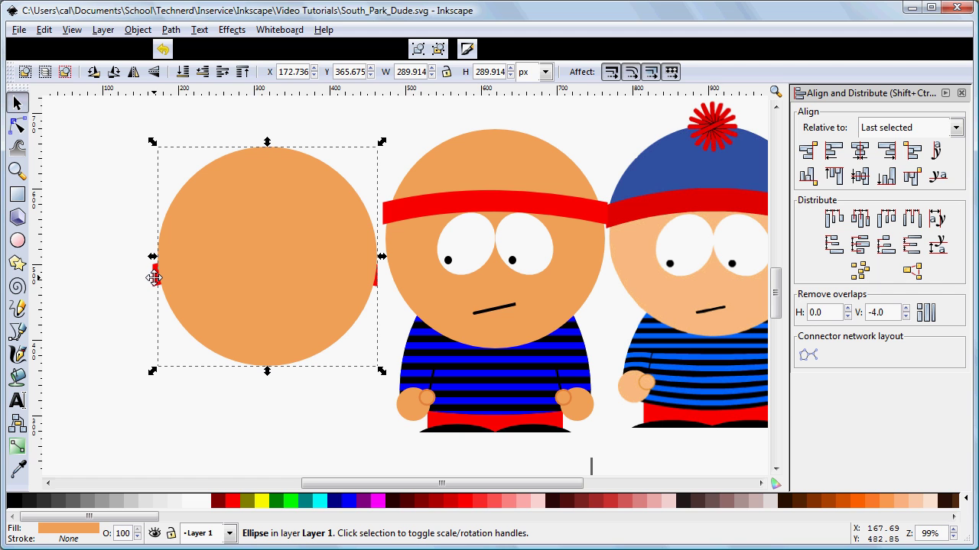
click(244, 217)
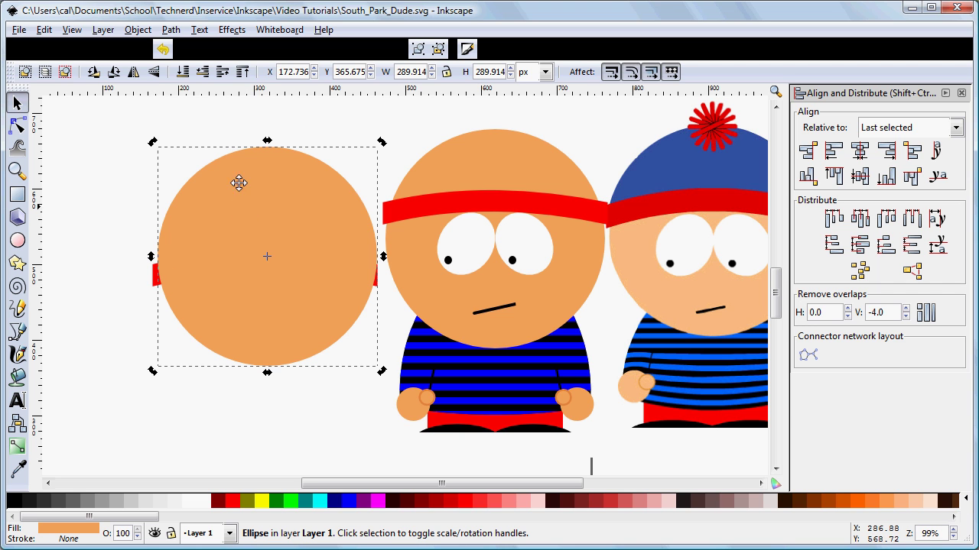
click(183, 76)
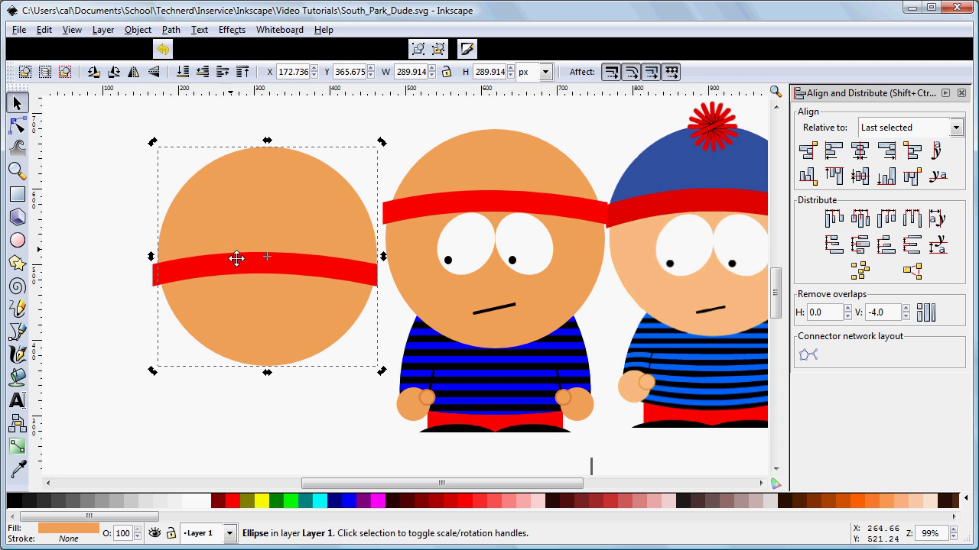
drag(242, 263, 250, 198)
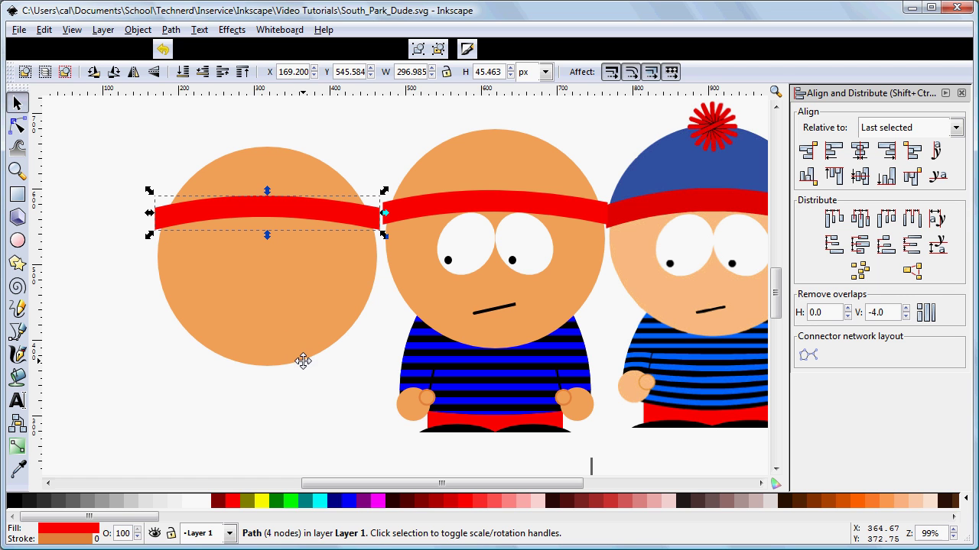
click(314, 394)
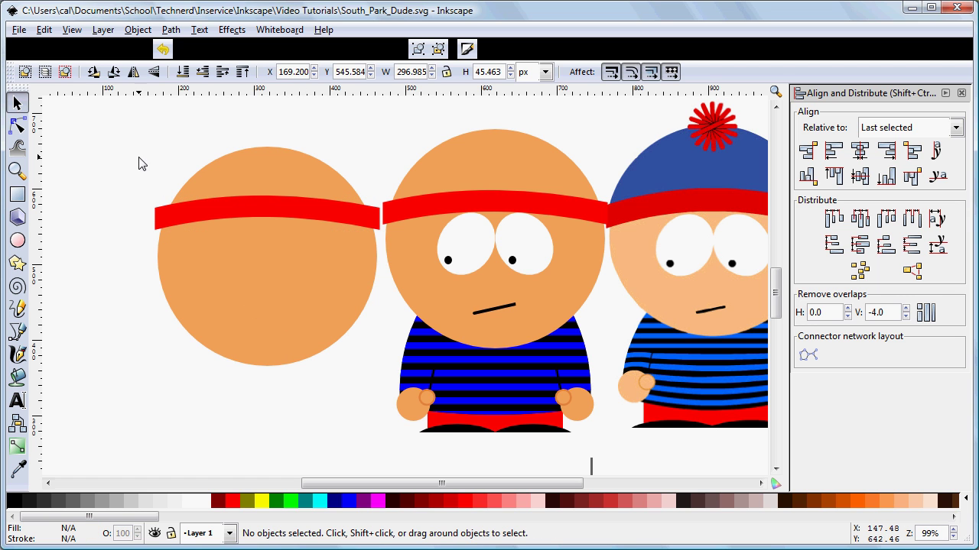
drag(105, 121, 384, 387)
click(861, 152)
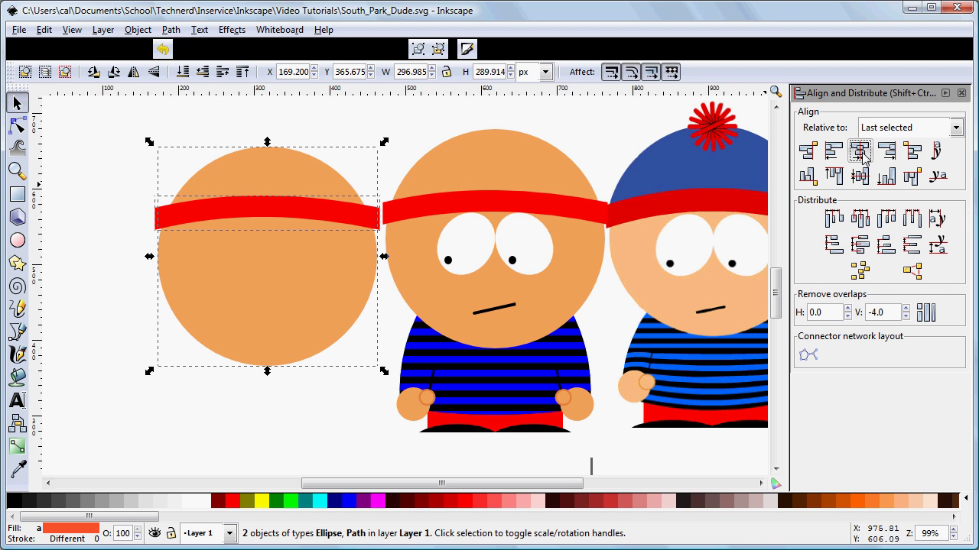
click(357, 396)
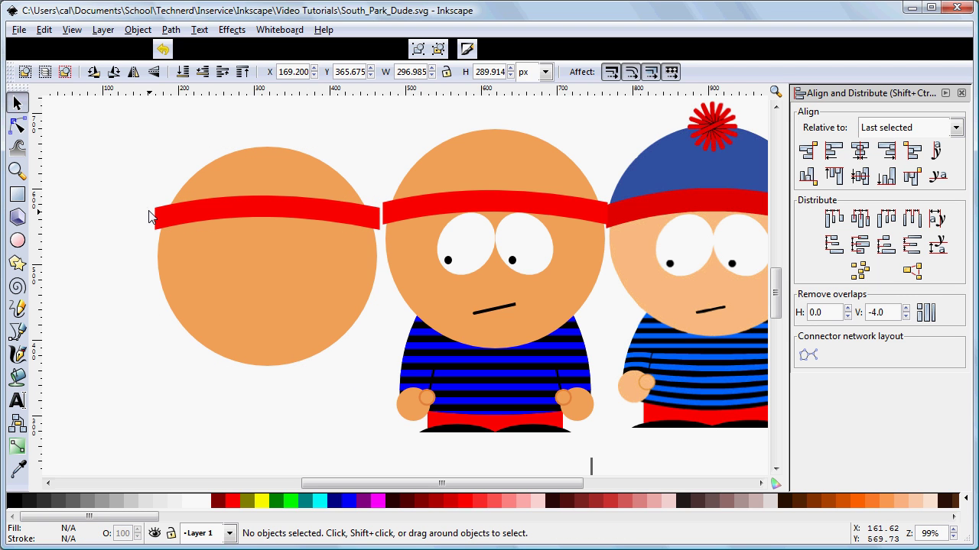
drag(133, 149, 384, 383)
key(Up)
key(Up)
key(Up)
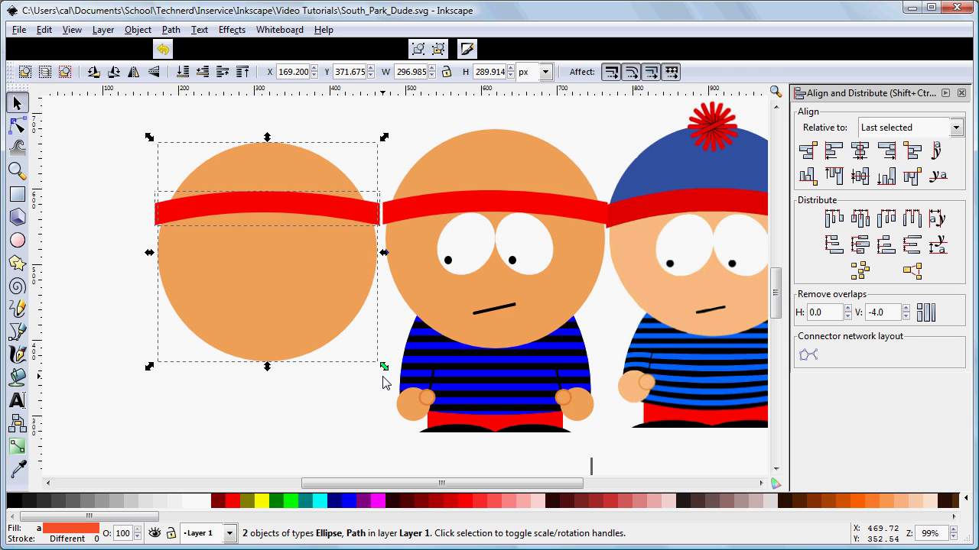
key(Up)
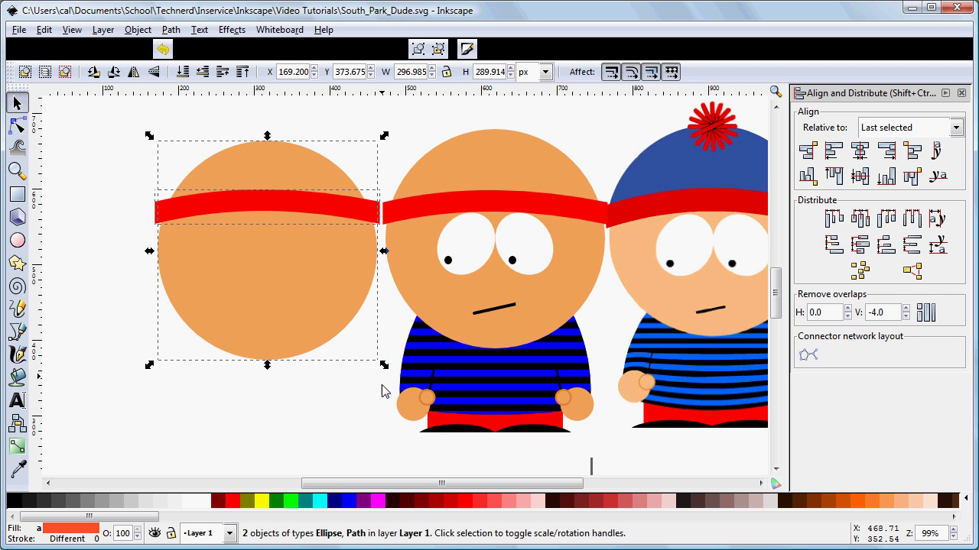
click(367, 402)
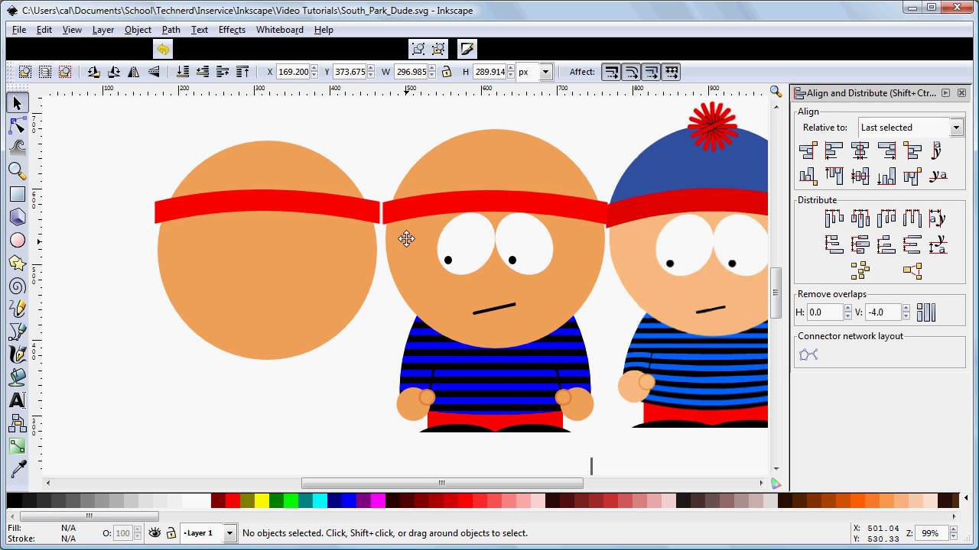
Bottom-align the spare head and band with the middle character's, relative to first selected
click(426, 170)
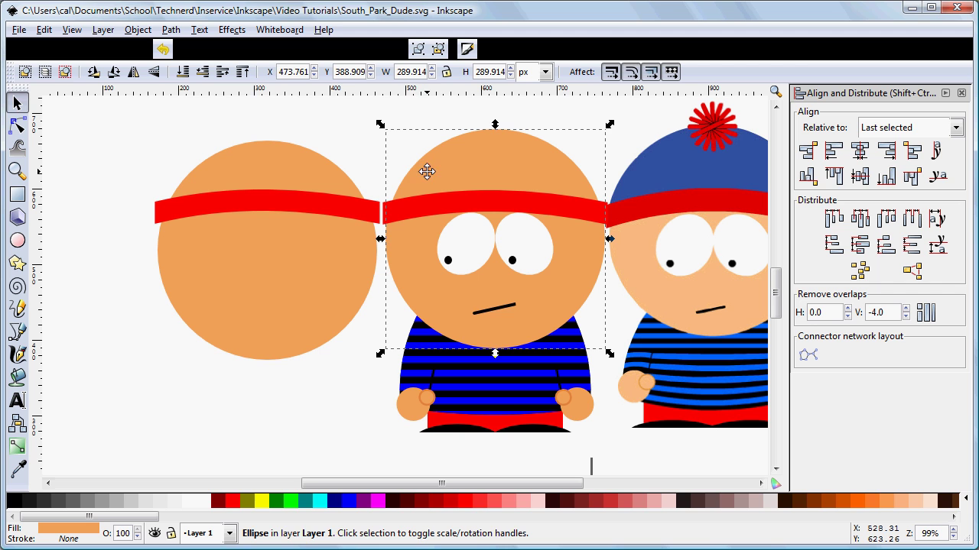
shift+click(318, 167)
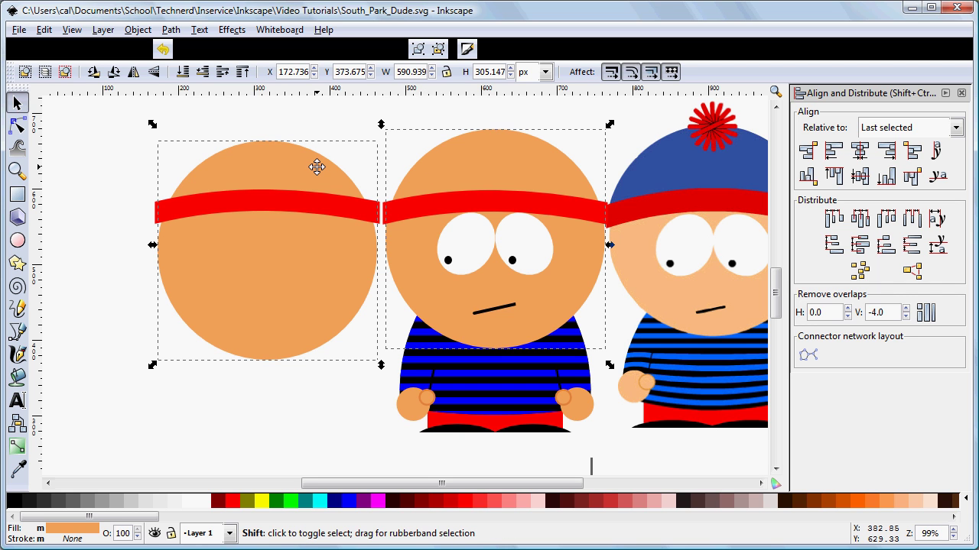
click(955, 128)
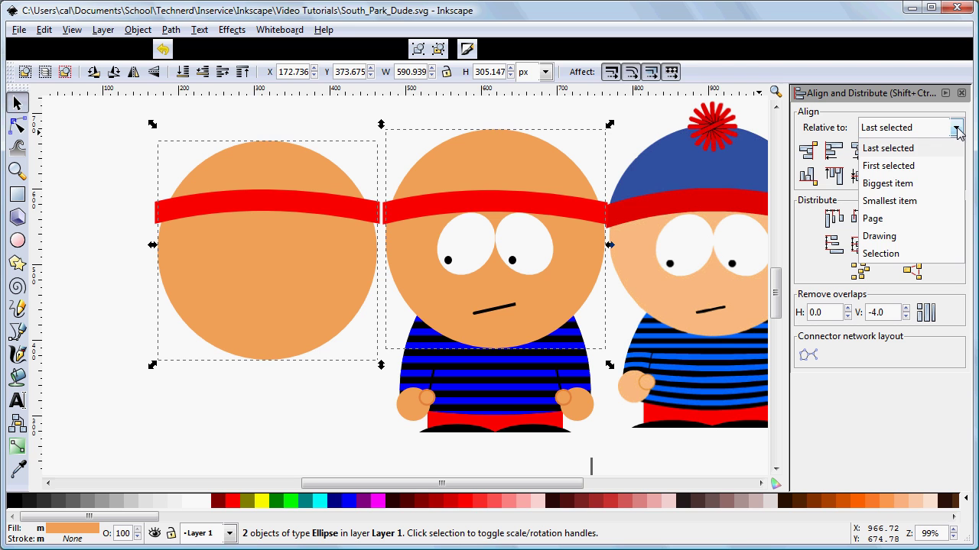
click(933, 167)
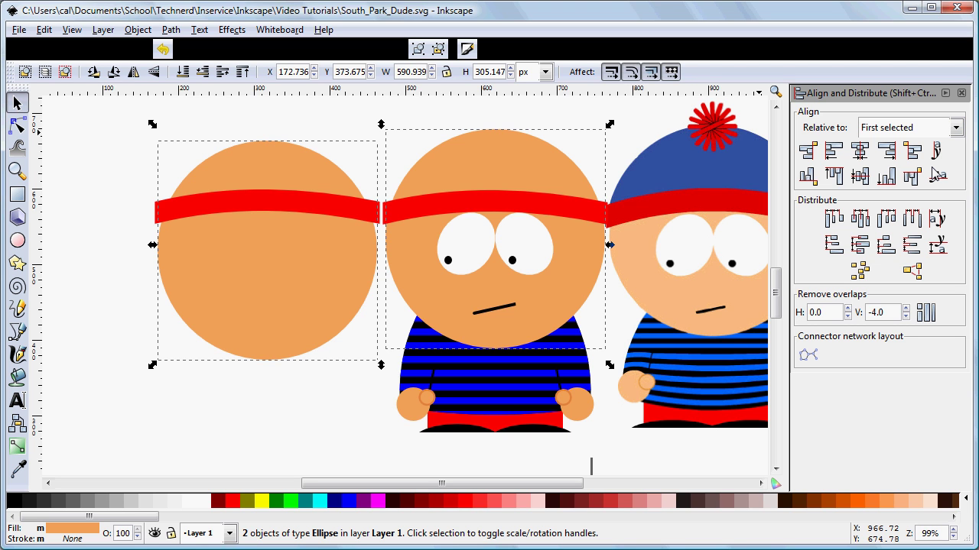
click(886, 177)
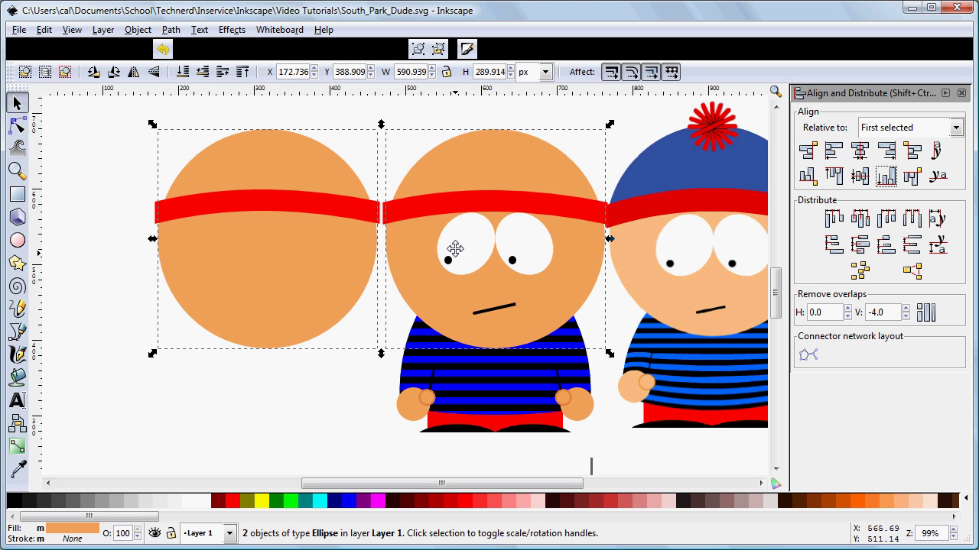
click(455, 205)
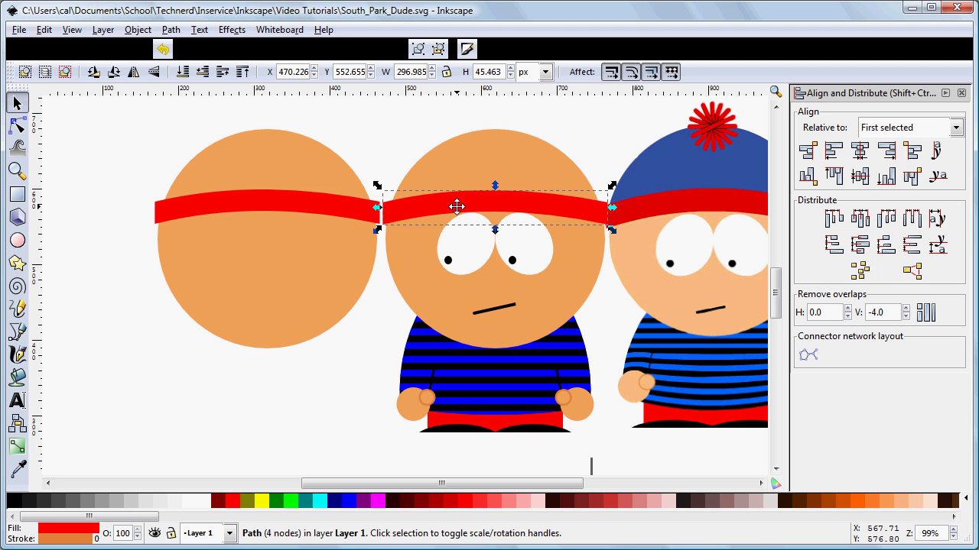
shift+click(344, 214)
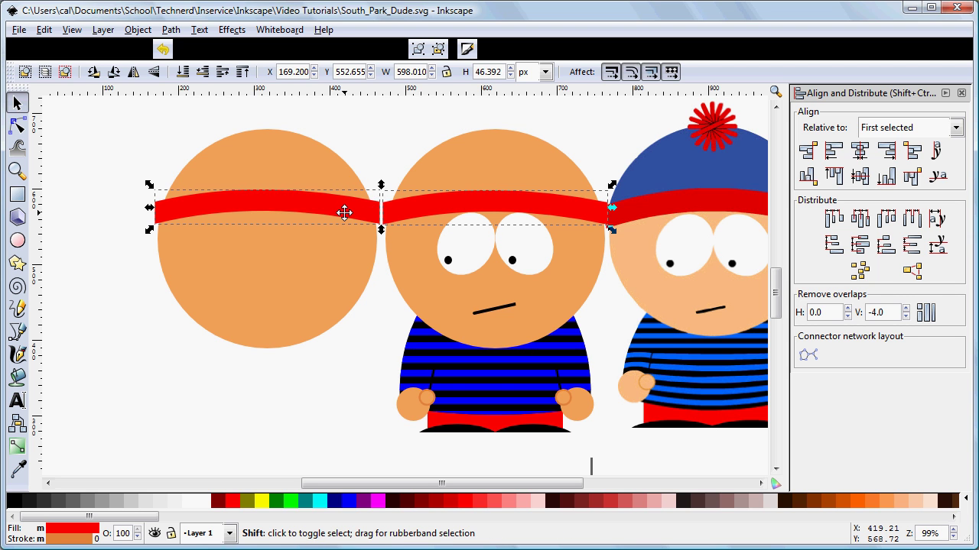
click(886, 177)
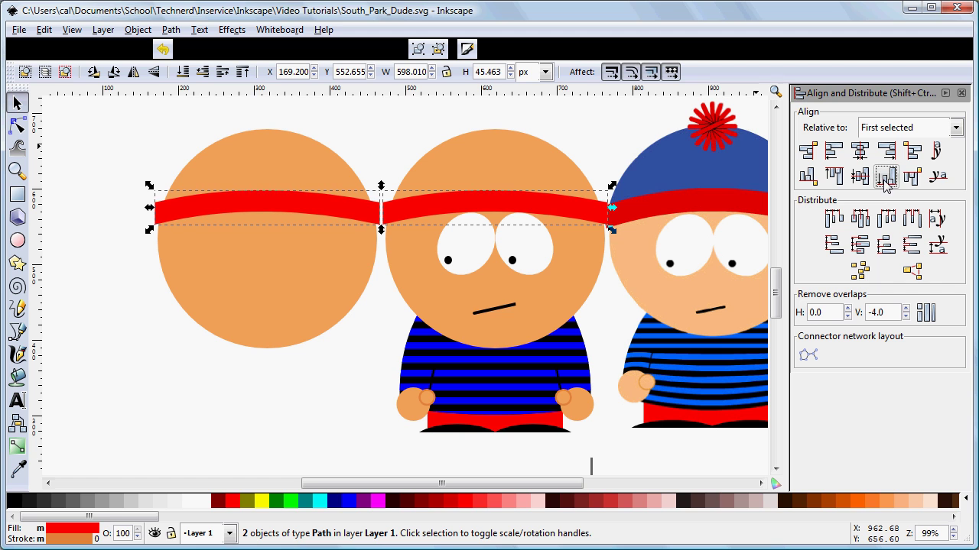
click(320, 403)
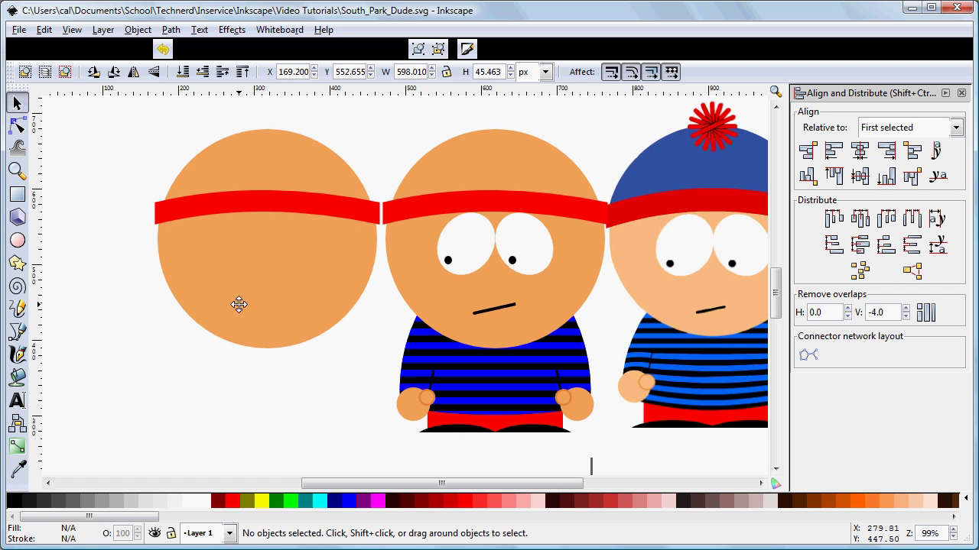
Select the spare head and its band and apply Path > Division
drag(123, 121, 387, 362)
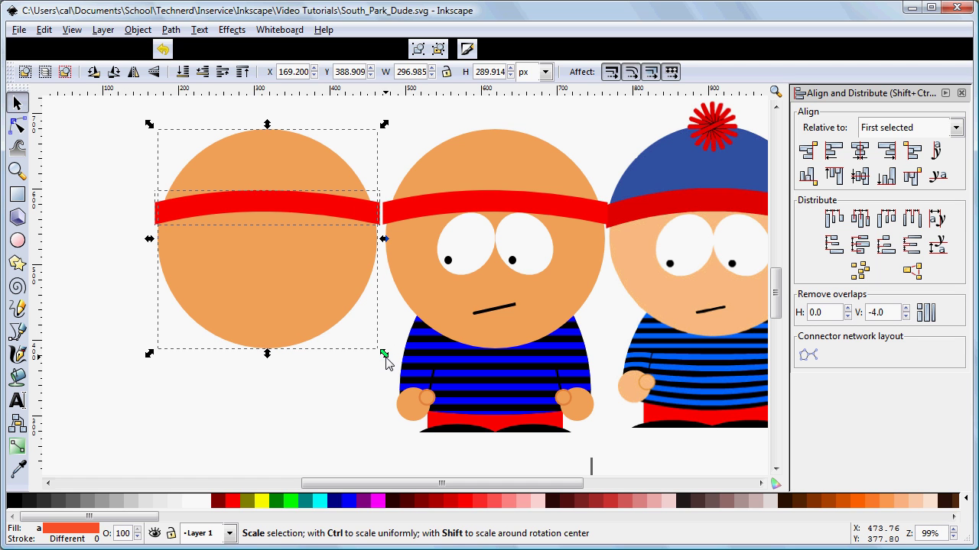
click(169, 31)
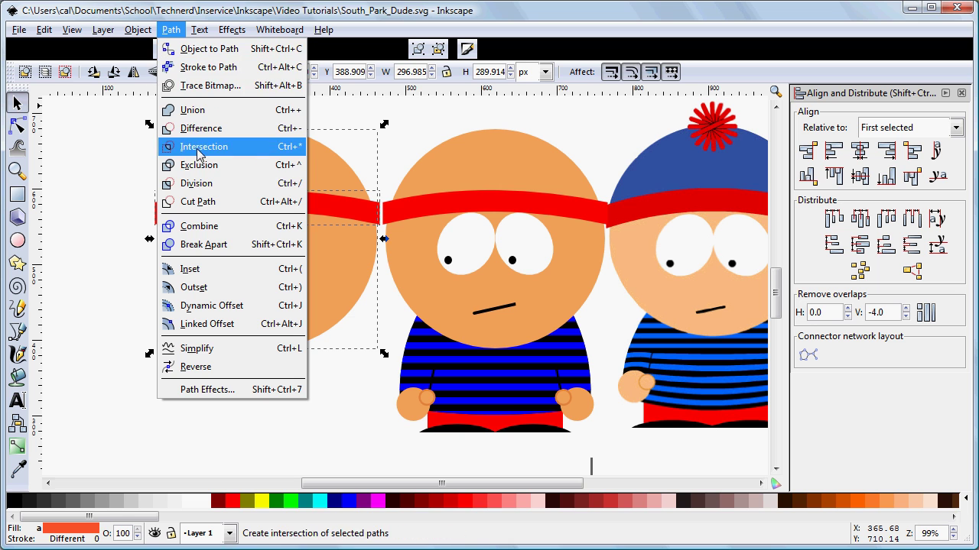
click(197, 184)
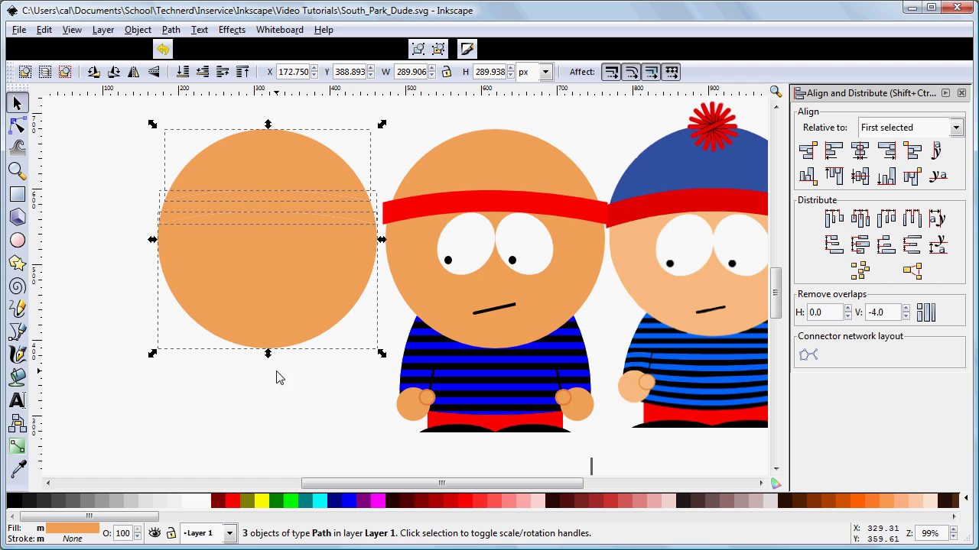
Delete the lower head piece, colour the band red and the dome blue, then group them
click(102, 267)
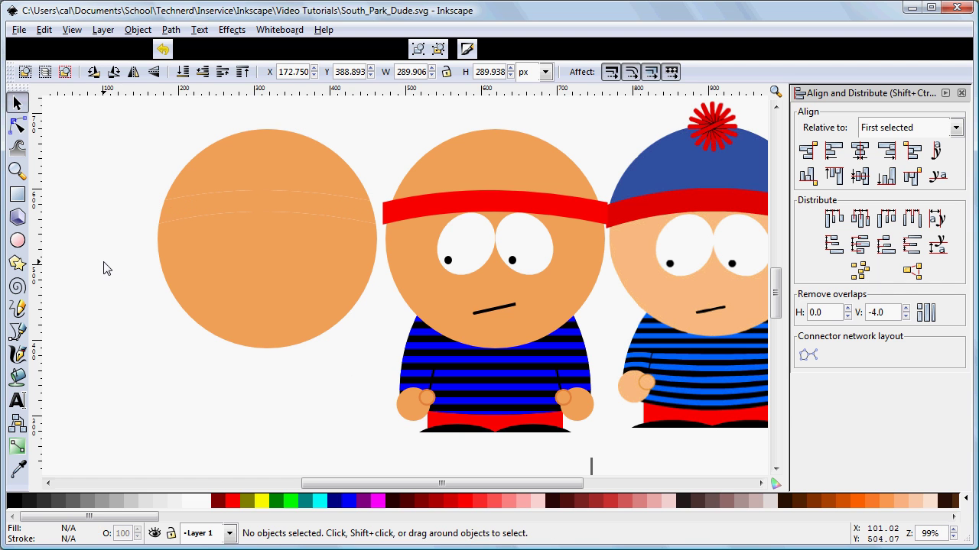
click(202, 248)
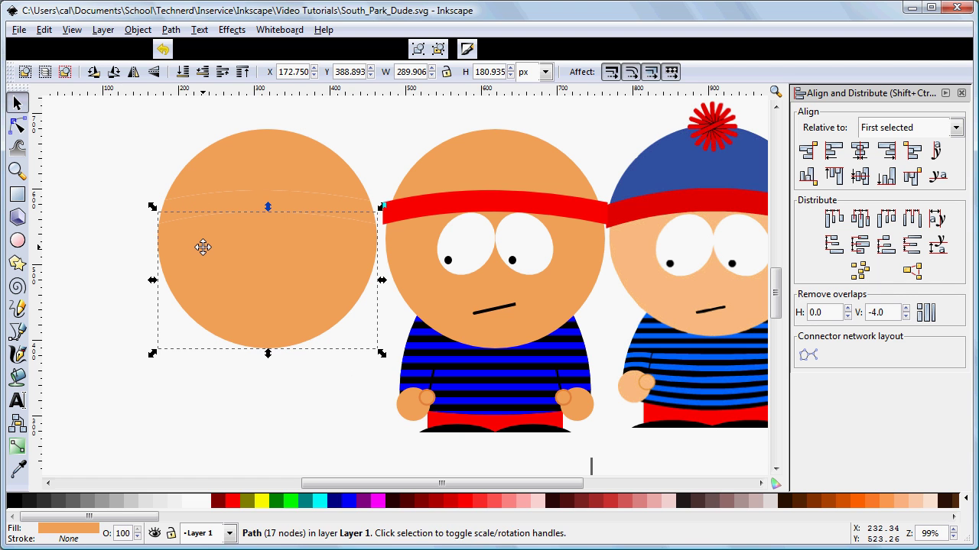
key(Delete)
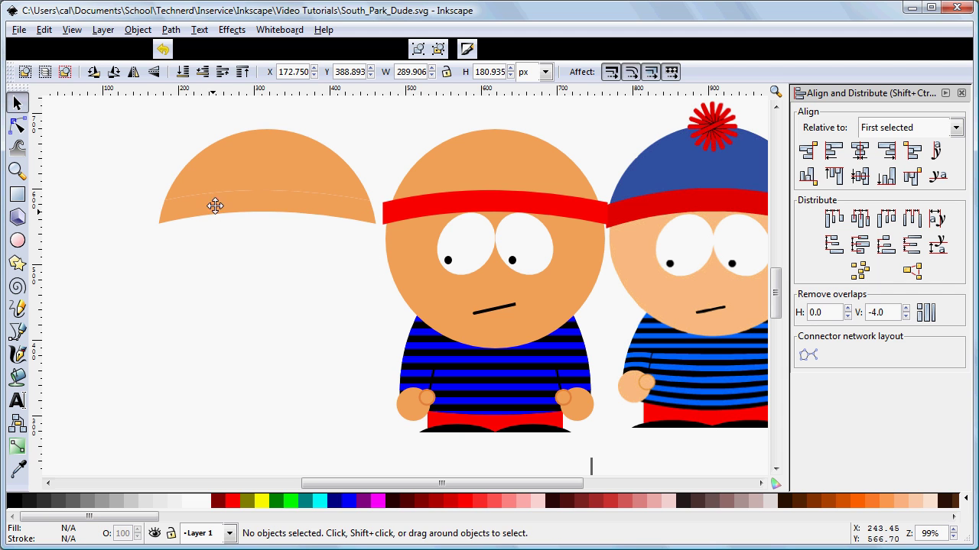
click(219, 202)
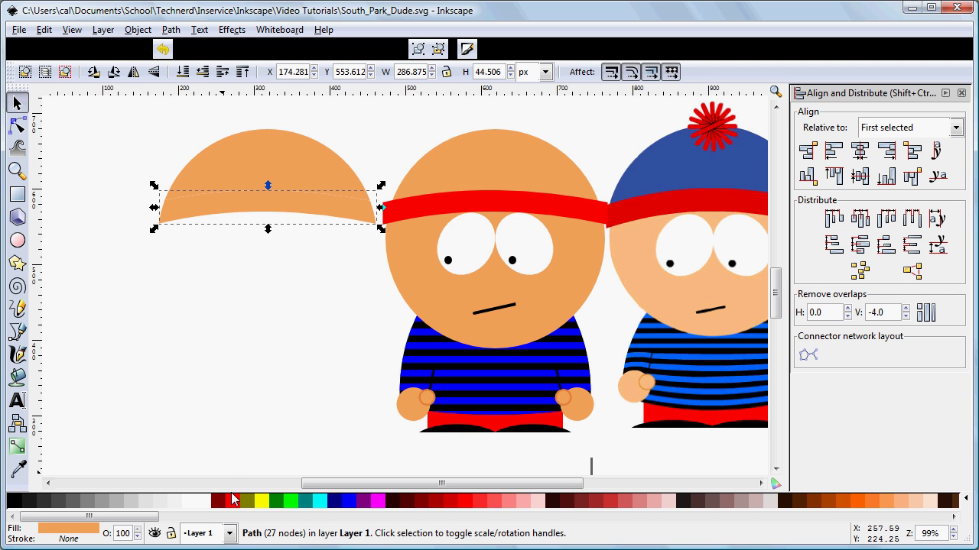
click(233, 502)
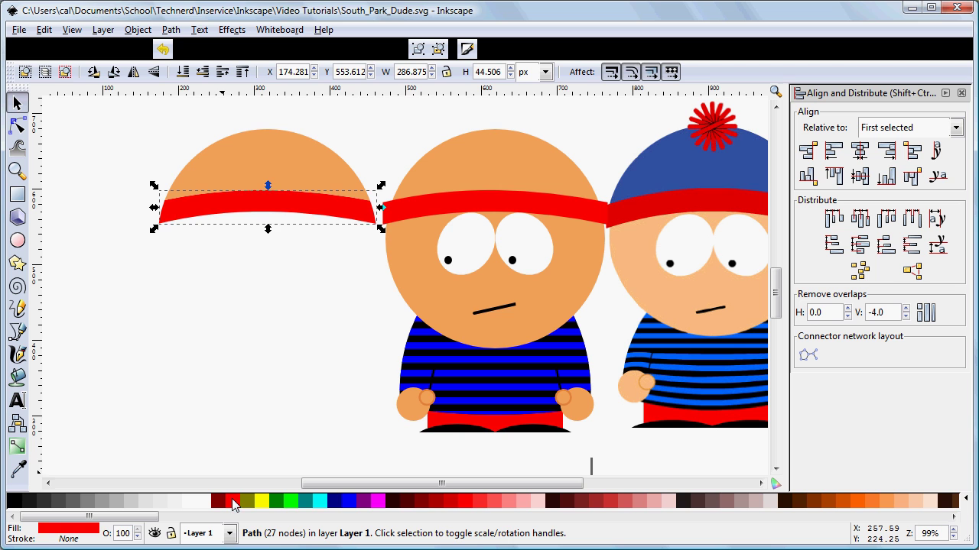
click(254, 144)
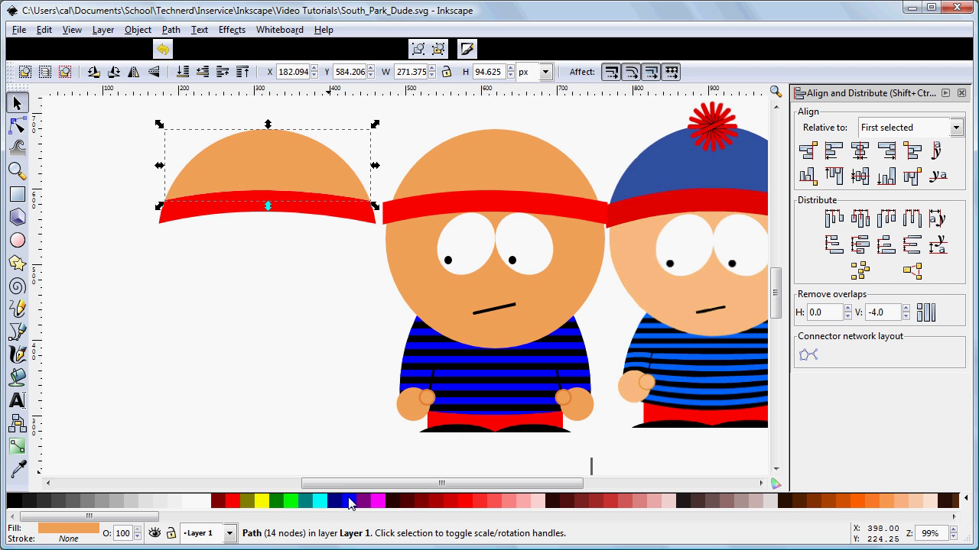
click(348, 503)
click(221, 269)
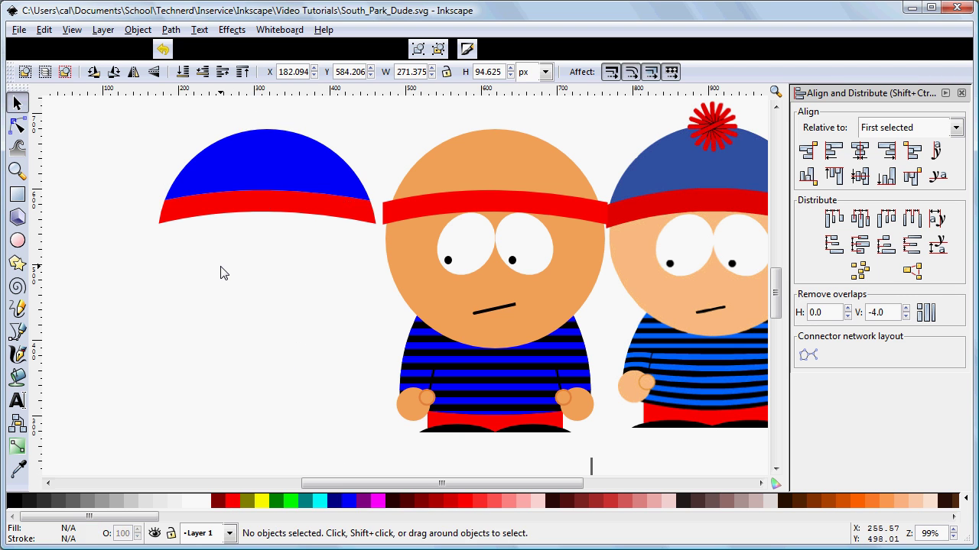
drag(122, 113, 380, 261)
key(ctrl+g)
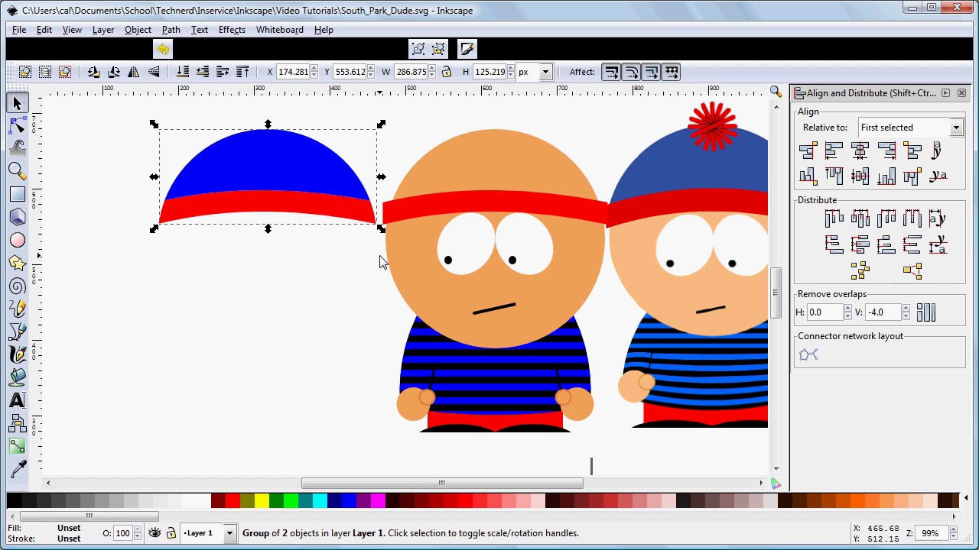
Raise the hat over the bald head, centre it horizontally and align their tops
drag(291, 172, 494, 164)
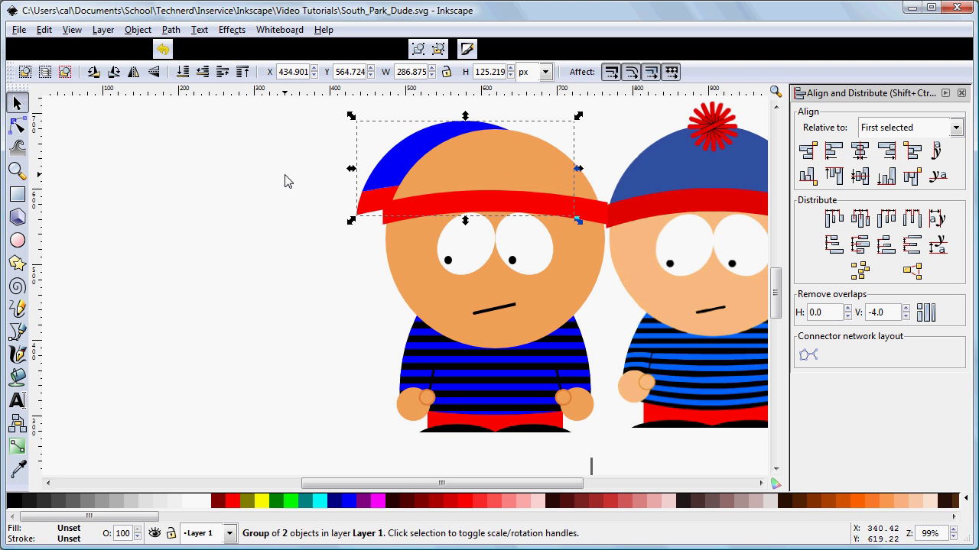
click(242, 71)
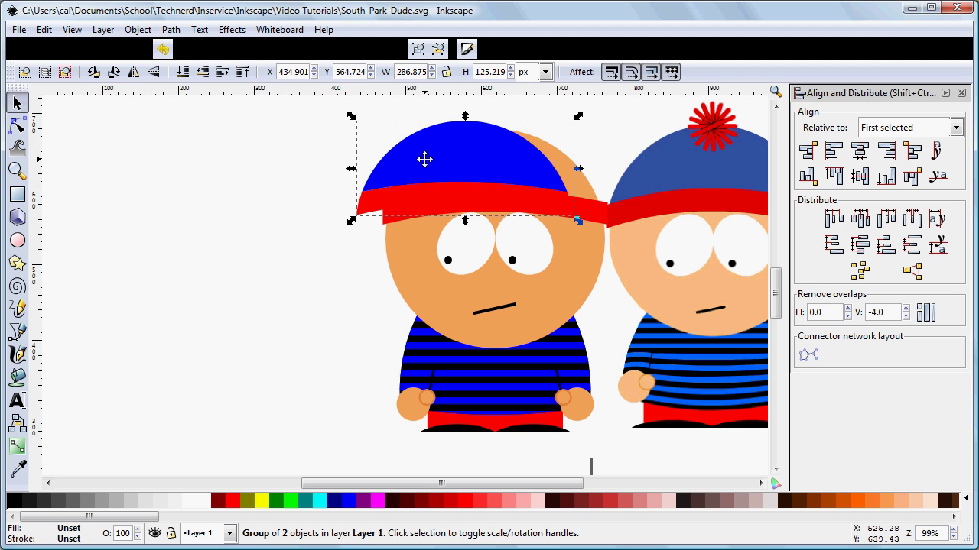
drag(430, 162, 457, 166)
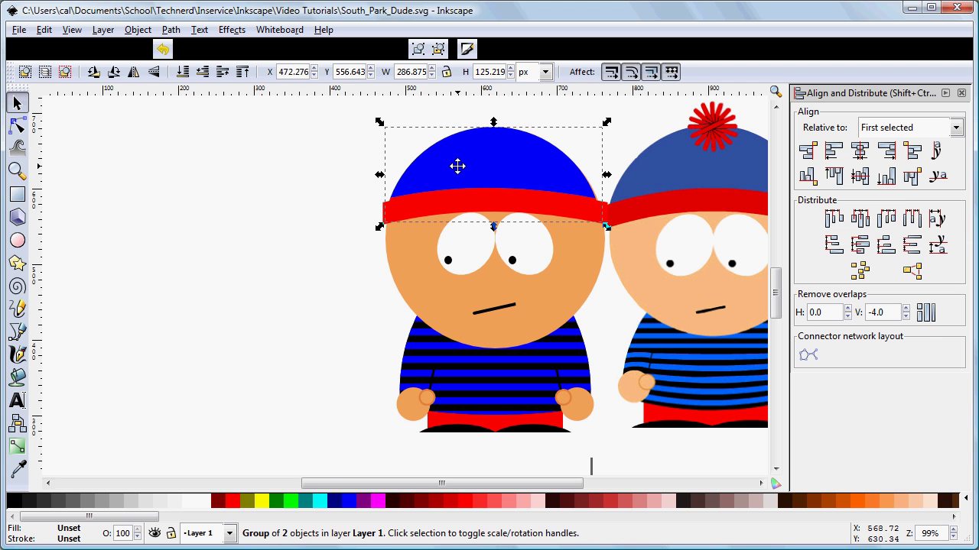
click(566, 265)
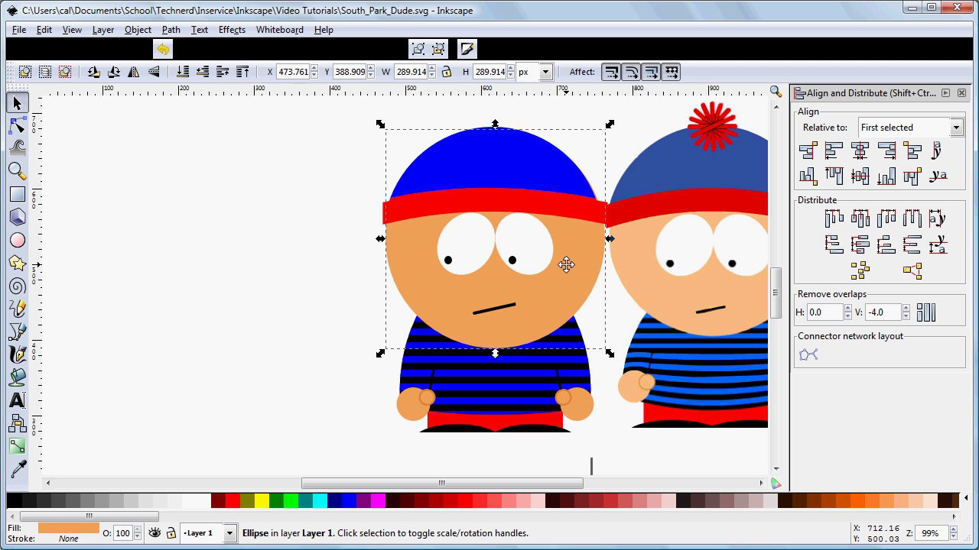
shift+click(504, 163)
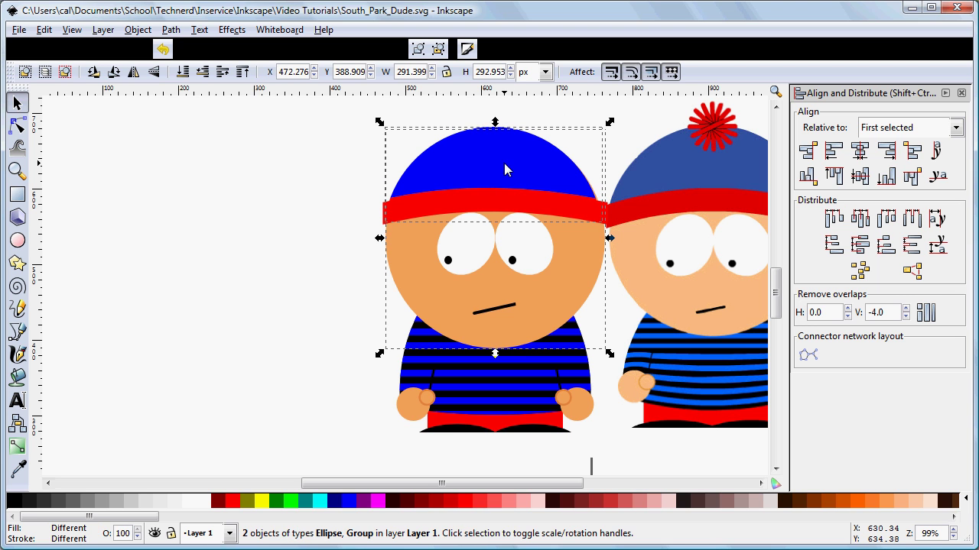
click(860, 153)
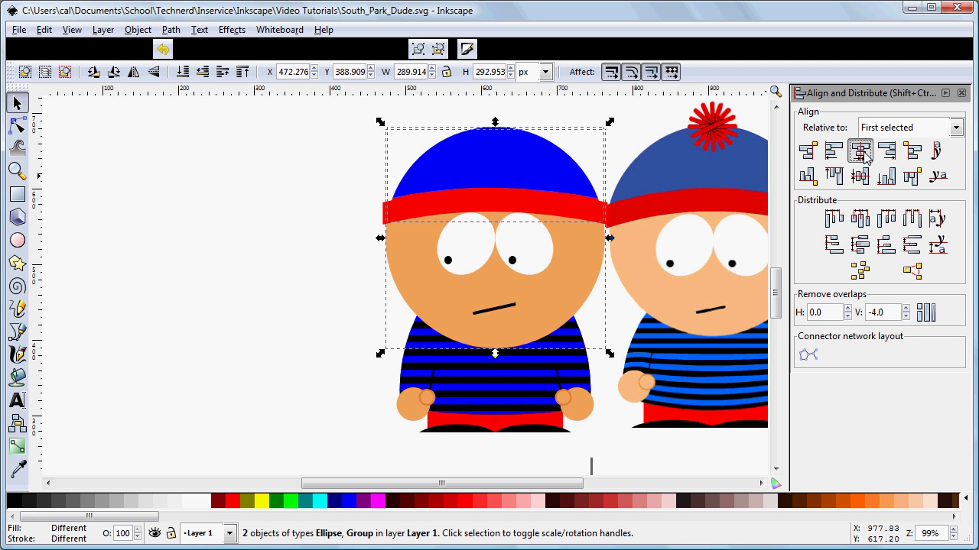
click(910, 178)
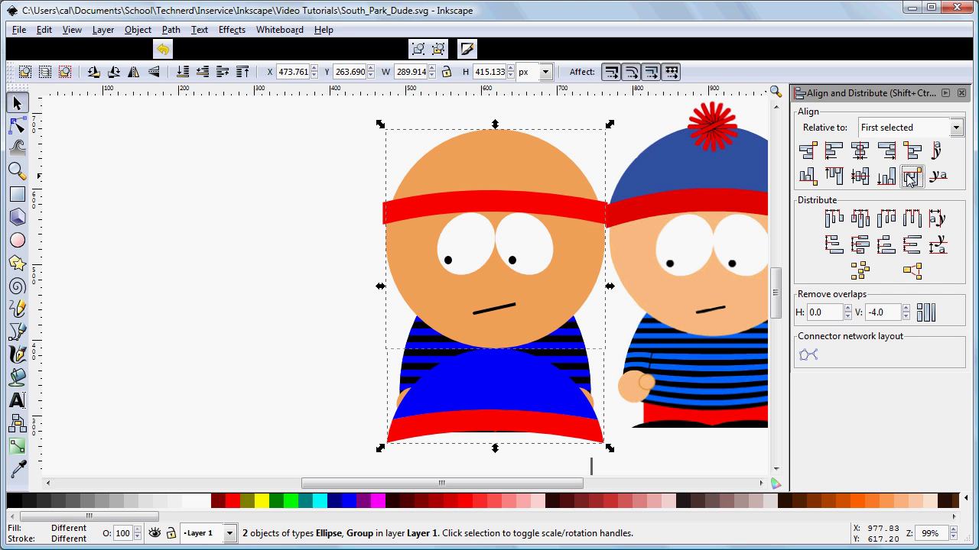
key(ctrl+z)
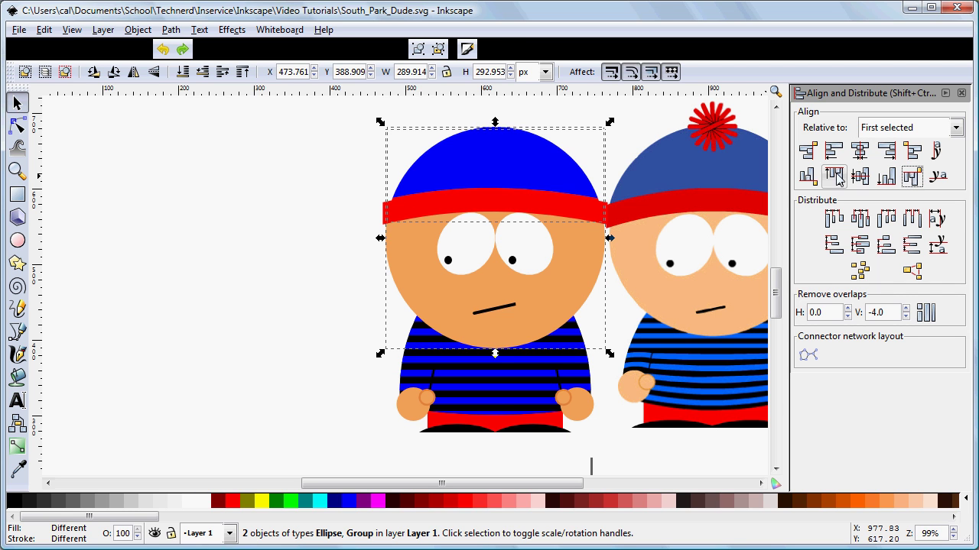
shift+click(582, 267)
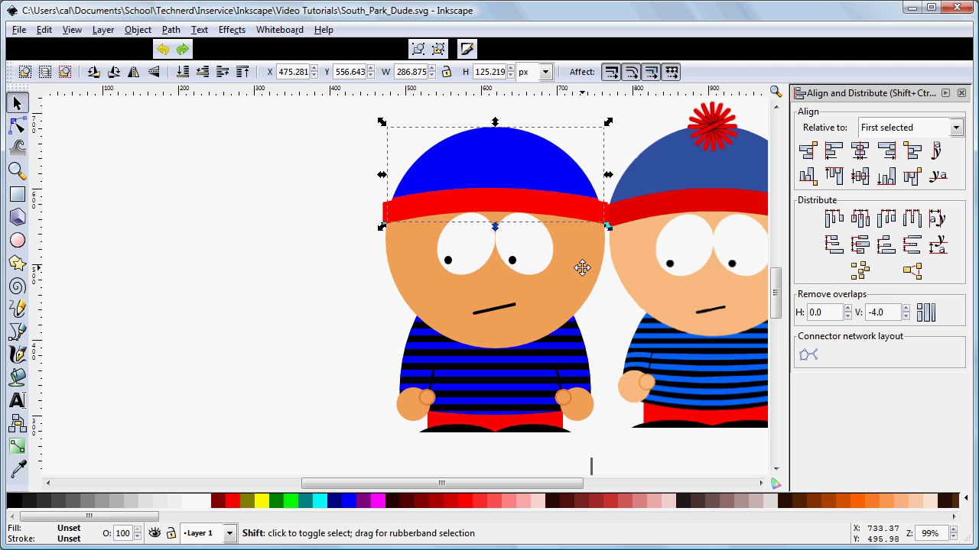
shift+click(582, 268)
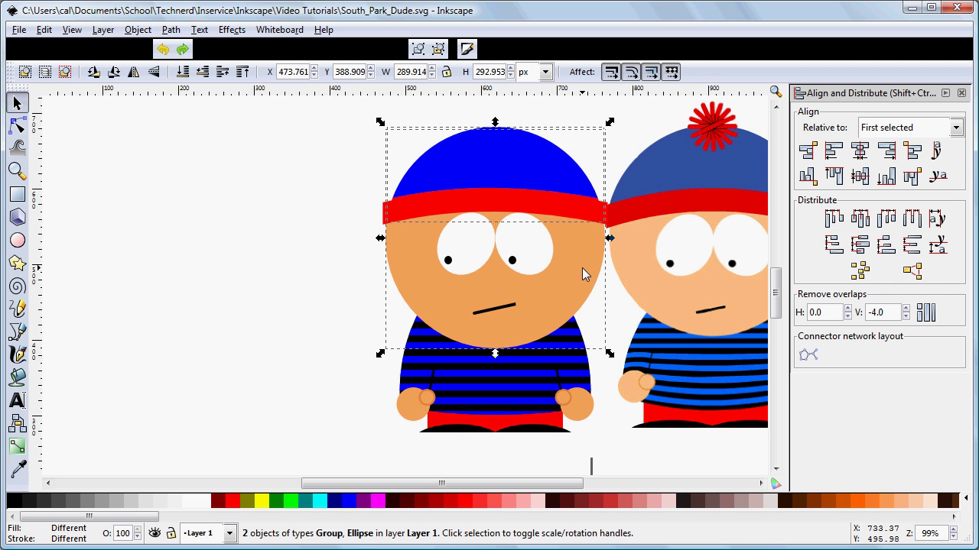
click(835, 176)
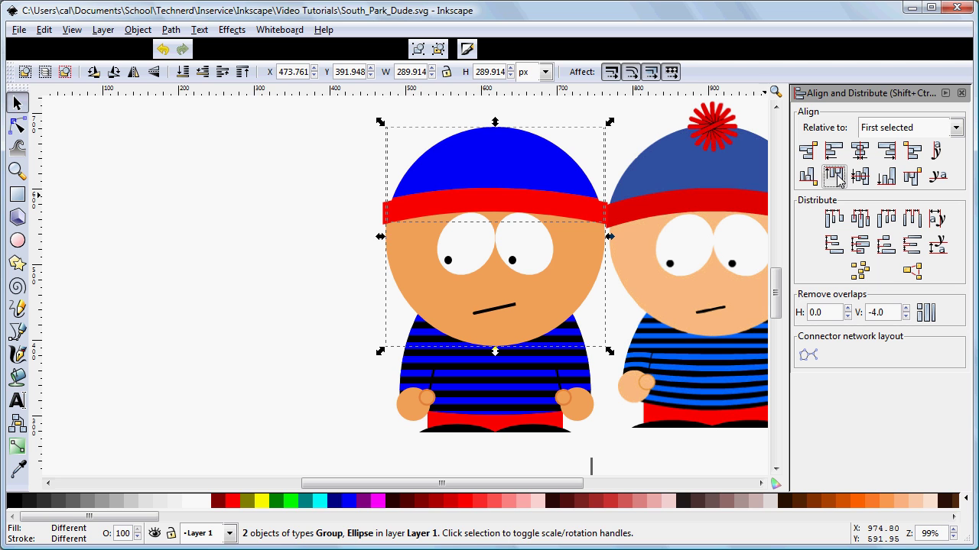
click(289, 264)
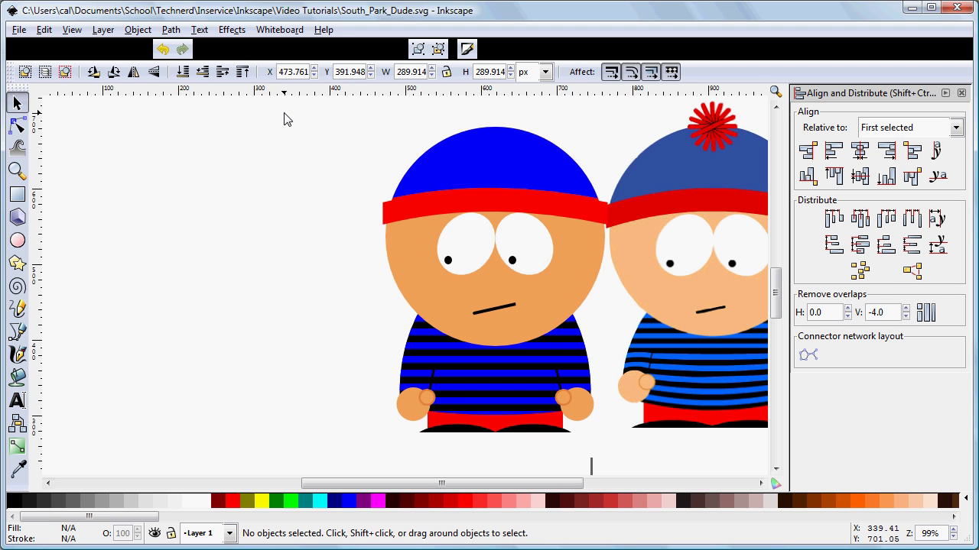
Group the newly hatted character's ten parts and shift the group a little left
drag(284, 112, 627, 451)
key(ctrl+g)
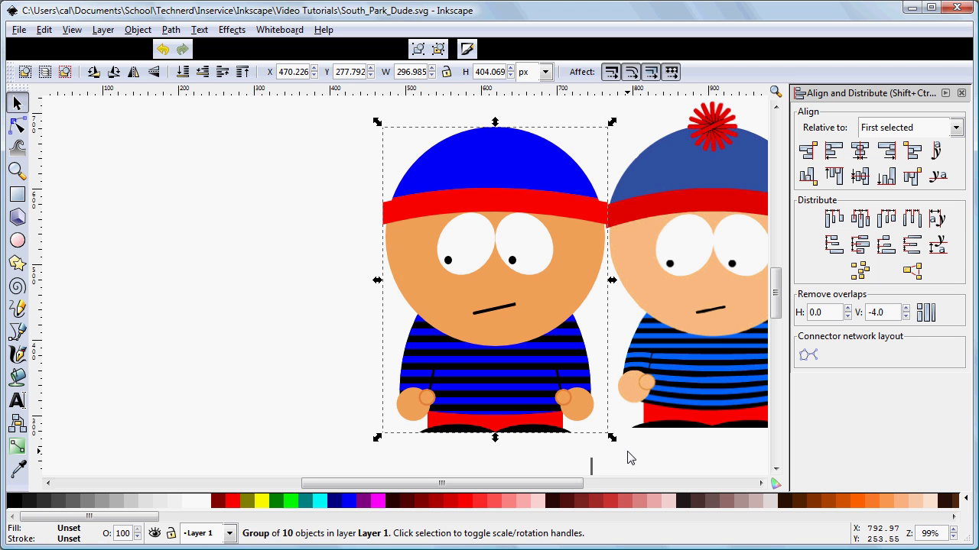
click(549, 295)
drag(549, 295, 536, 297)
click(283, 330)
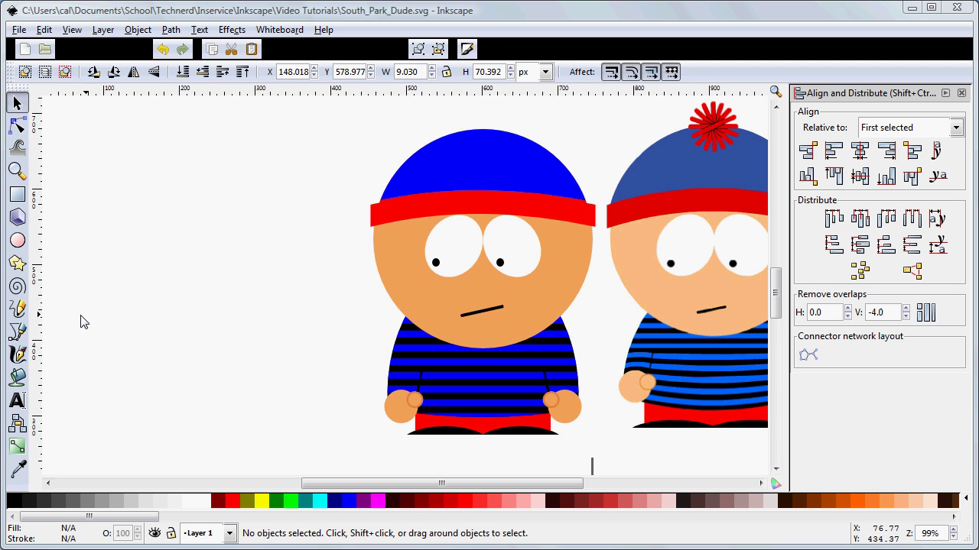
Draw a short line rising up-right to the left of the character and give it a red stroke
click(17, 332)
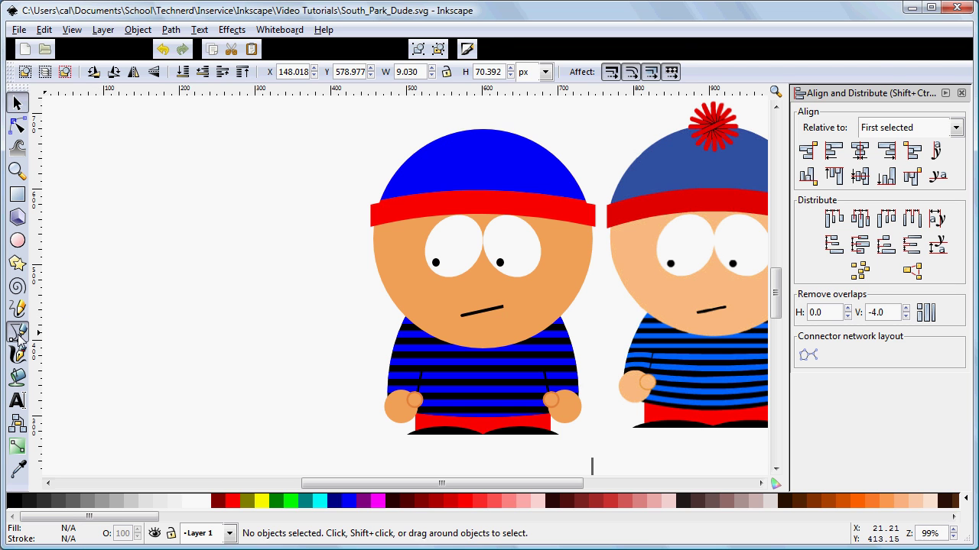
click(177, 259)
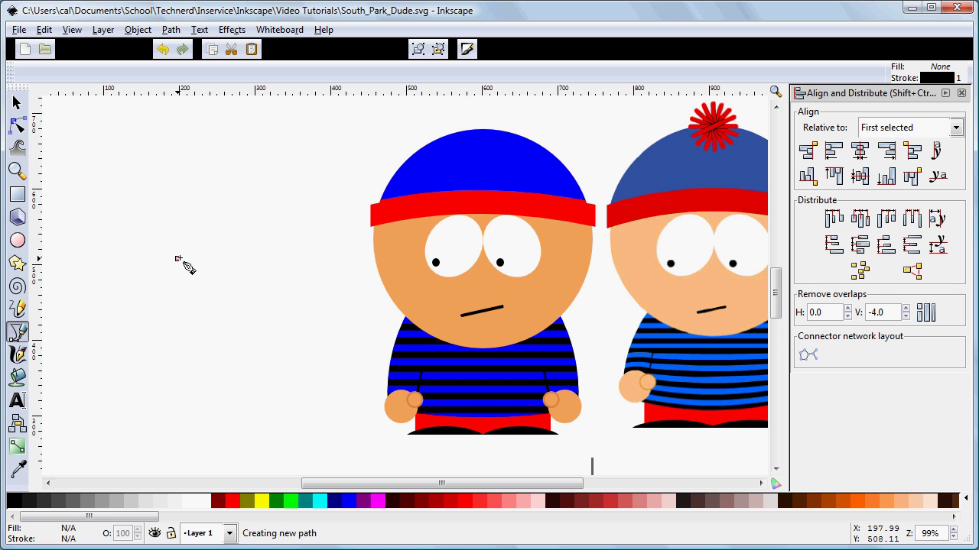
click(221, 230)
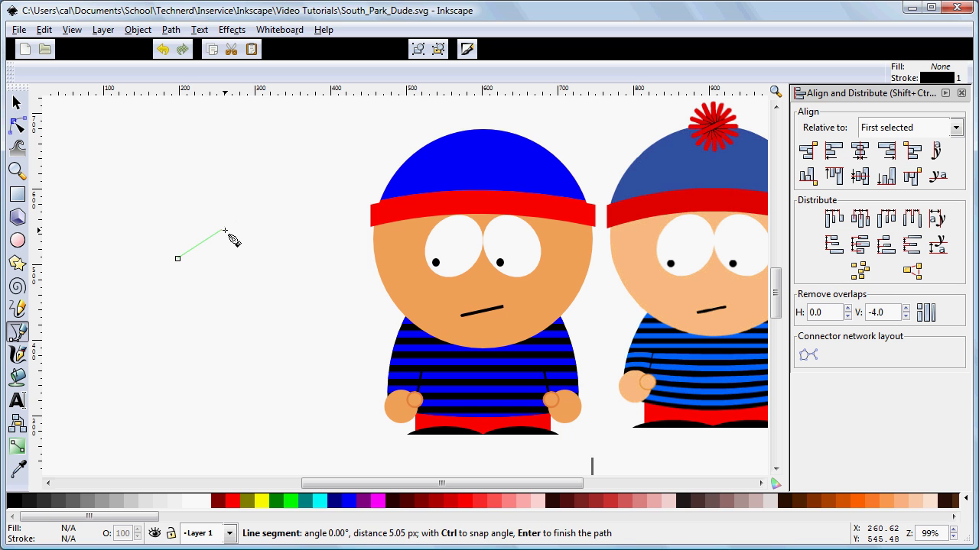
key(Return)
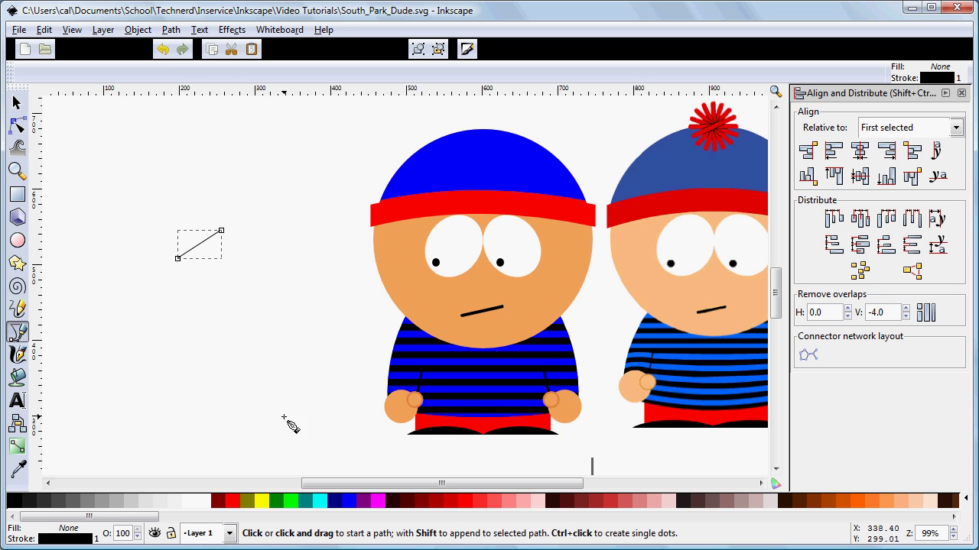
right_click(236, 500)
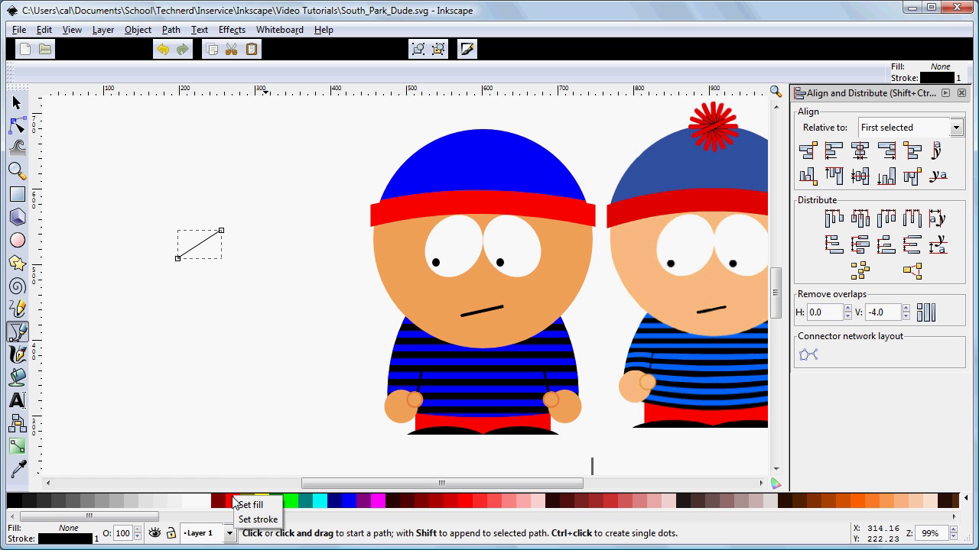
click(256, 520)
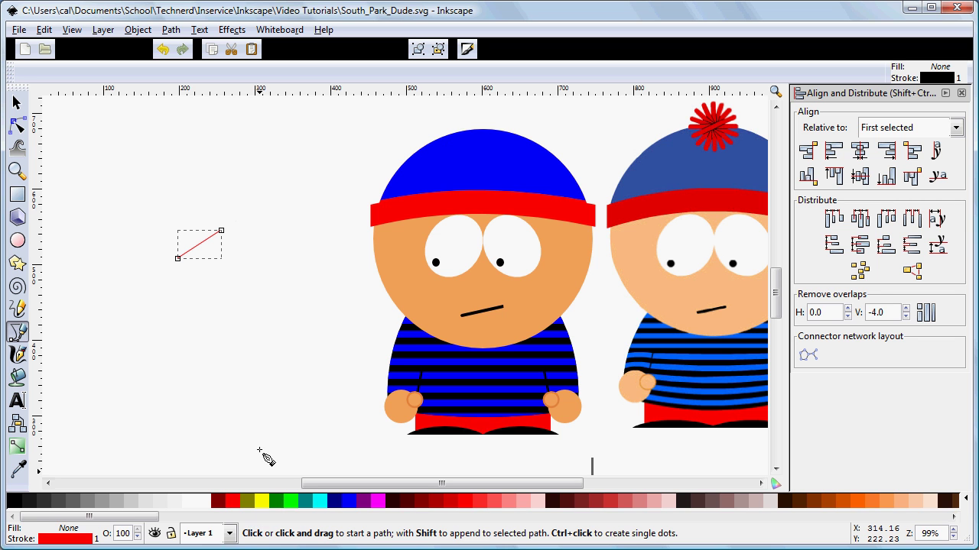
Give the red line an 8 px stroke width, round caps and a blur of 5
click(82, 539)
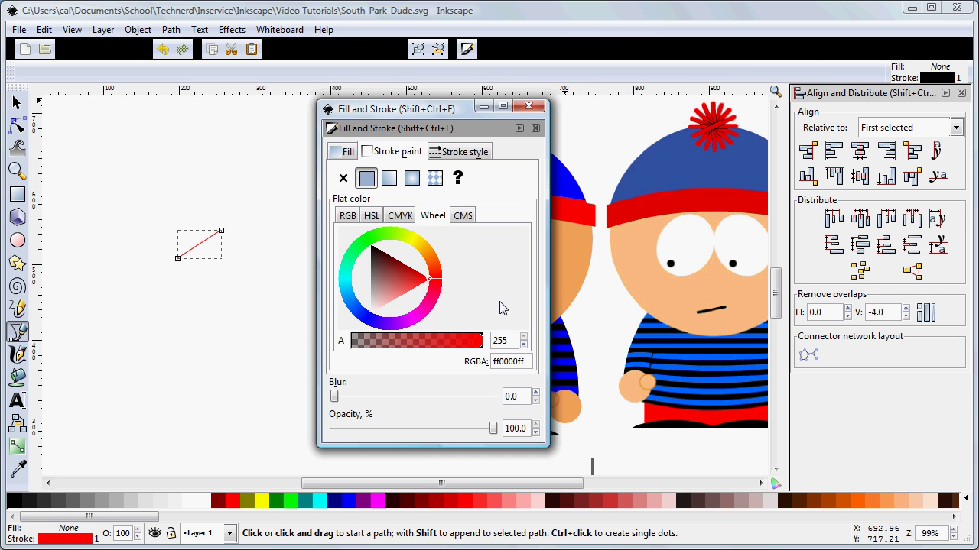
click(447, 152)
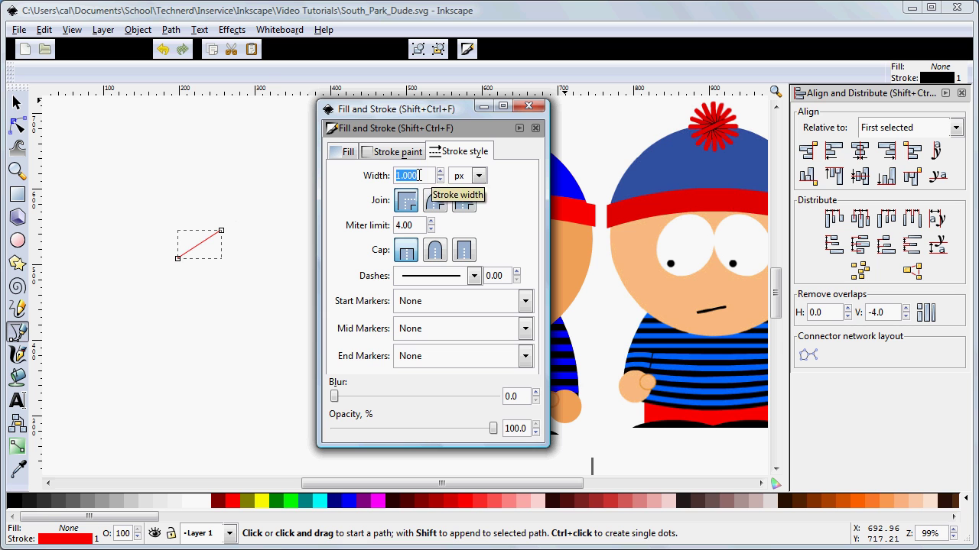
text(8)
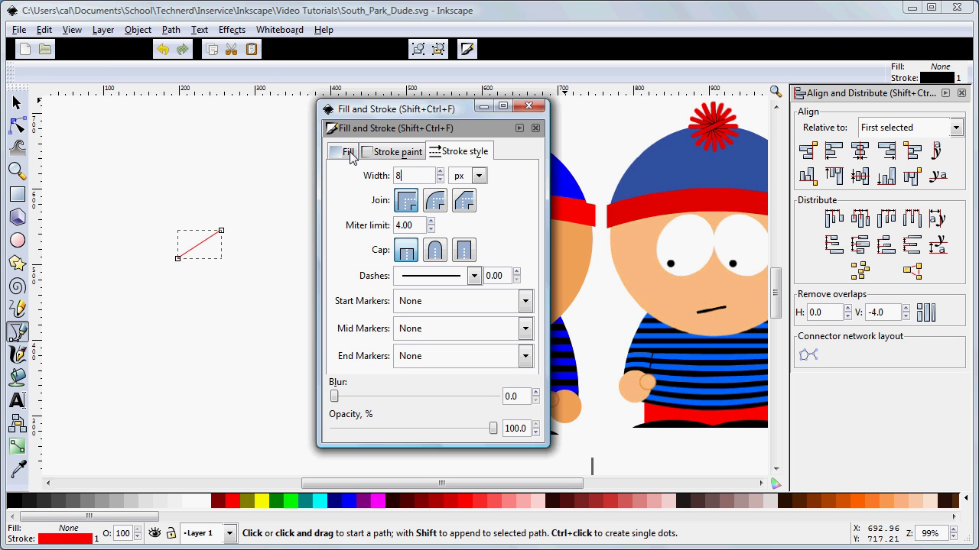
key(Return)
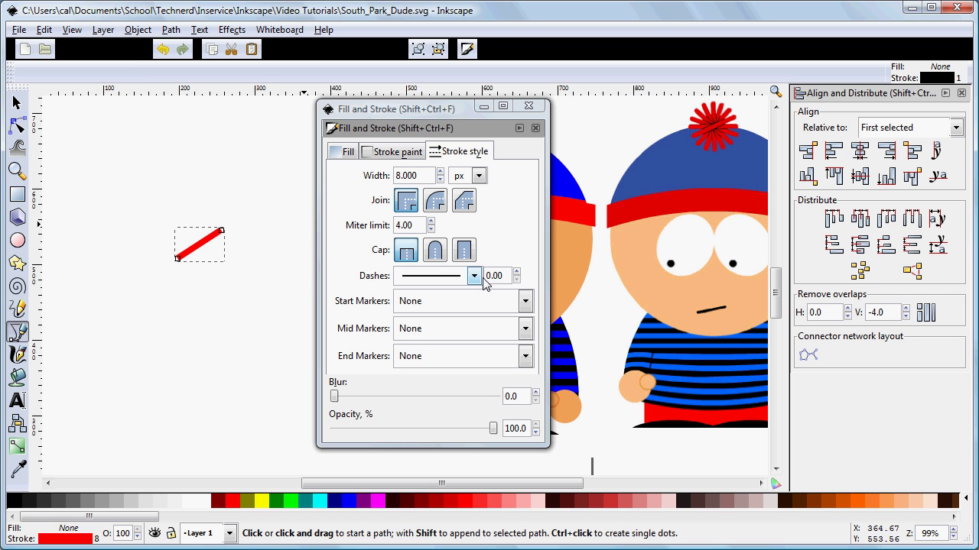
click(434, 254)
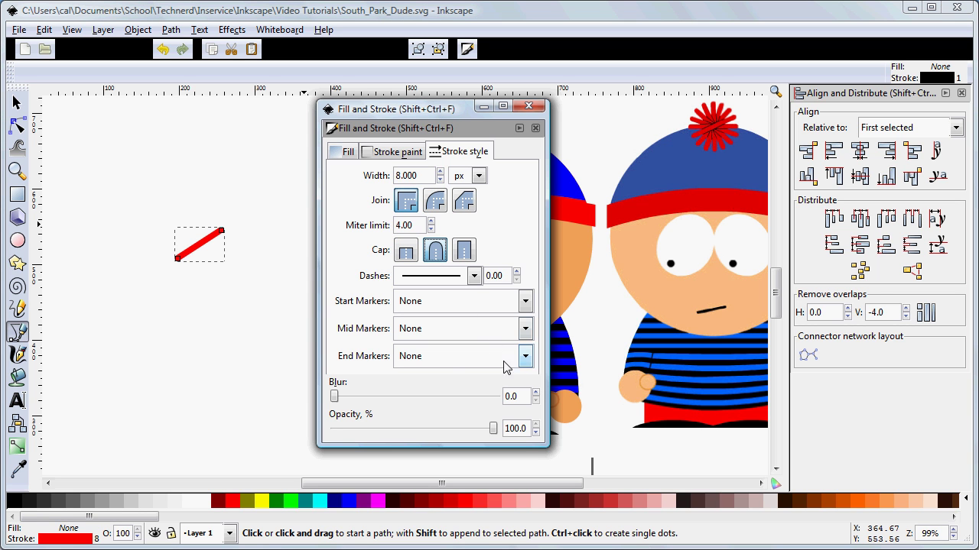
click(517, 395)
key(Return)
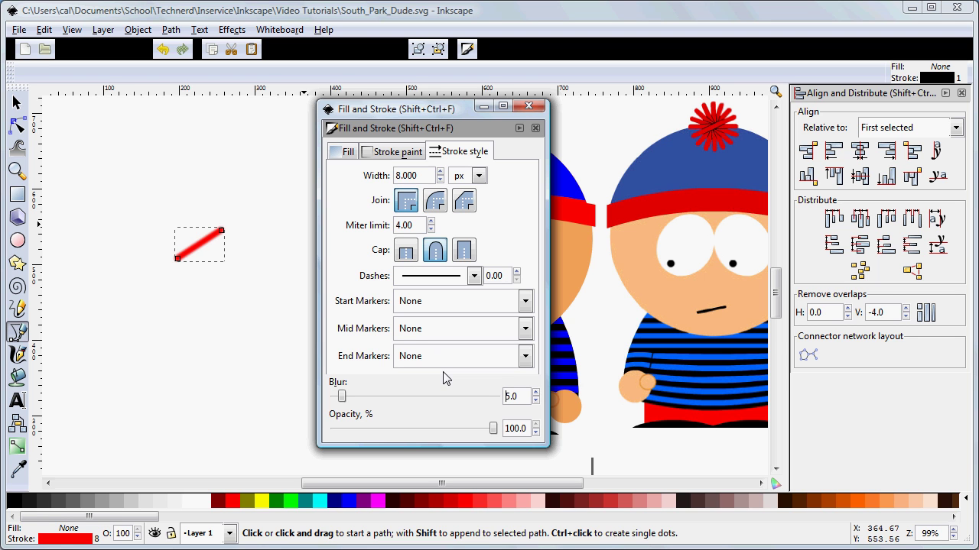
click(534, 109)
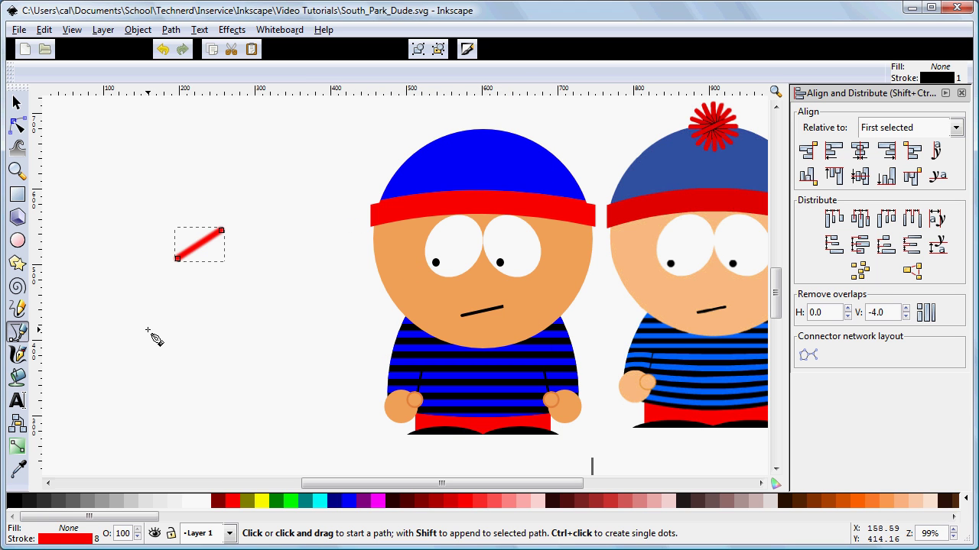
Pull the red line's lower-left node slightly down, then bring up the Edit menu's clone commands
click(16, 126)
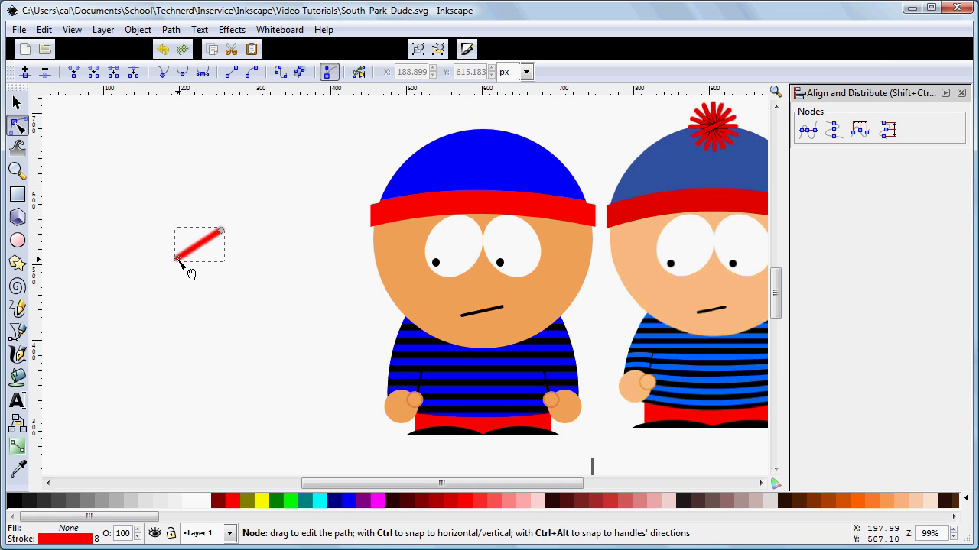
drag(177, 259, 179, 267)
click(17, 102)
click(43, 30)
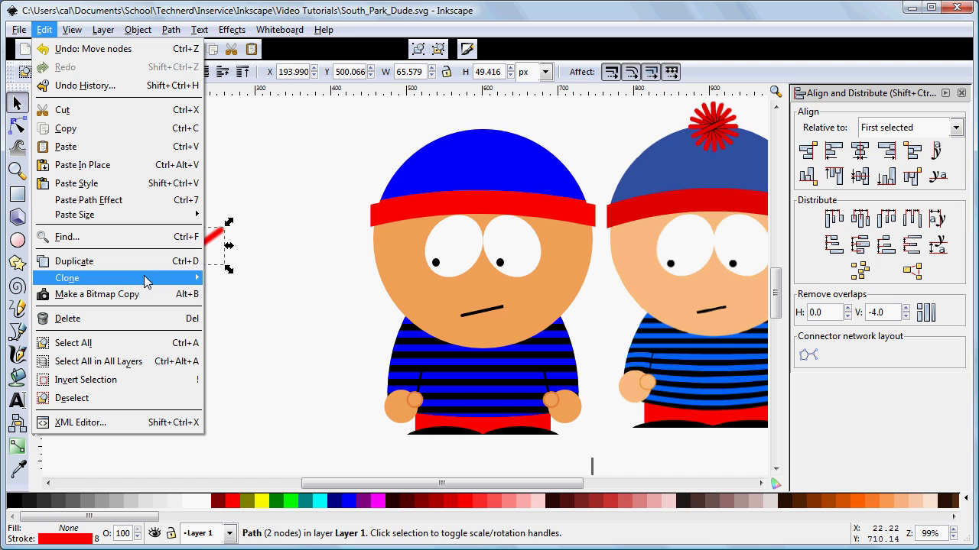
Create six tiled clones of the line in a 1×6 row, each rotated 30° per column
mouse_move(138, 278)
click(240, 298)
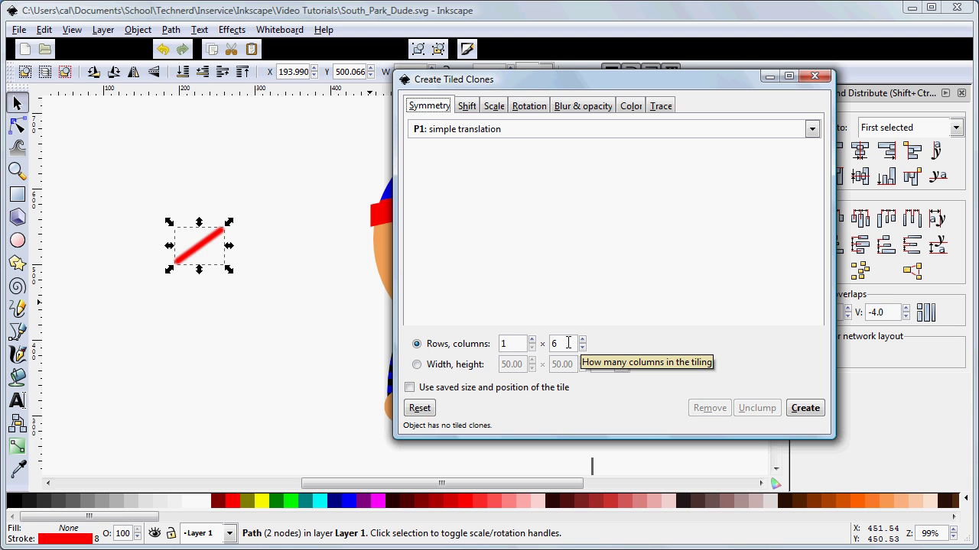
click(476, 112)
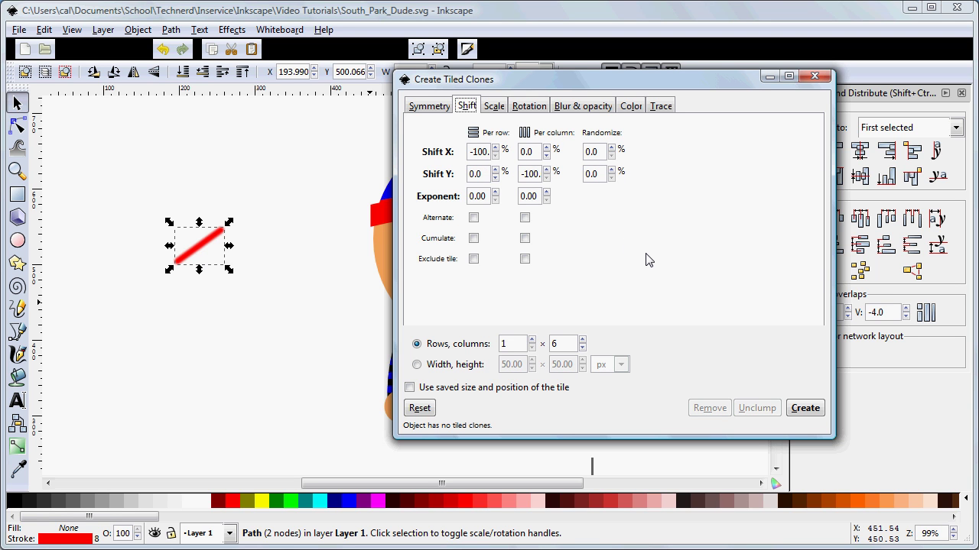
click(525, 108)
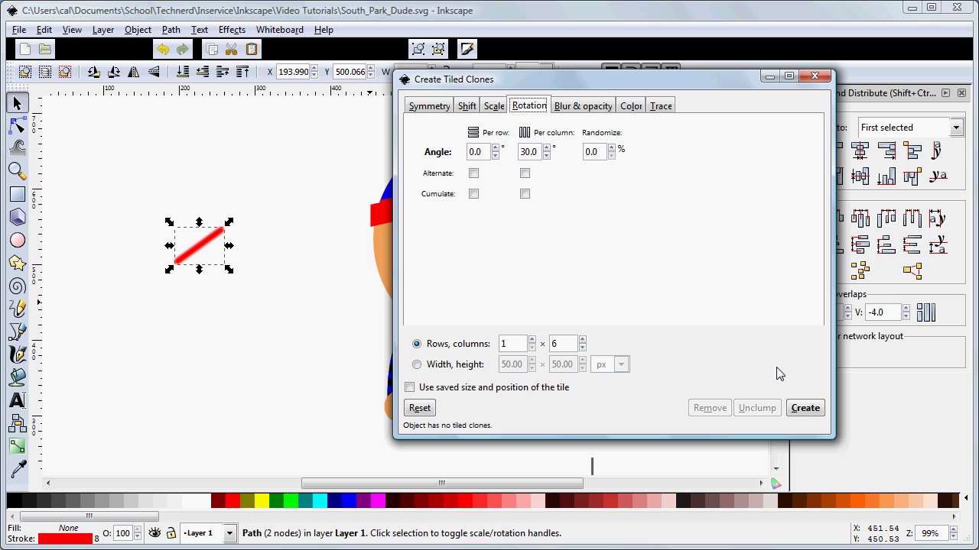
click(793, 413)
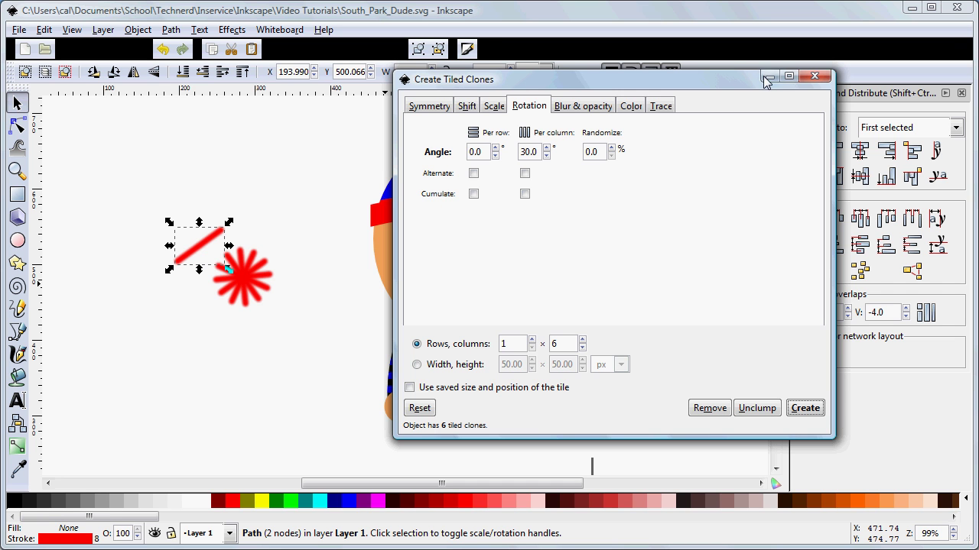
Delete the original red line and group the six clone lines into one starburst
click(812, 78)
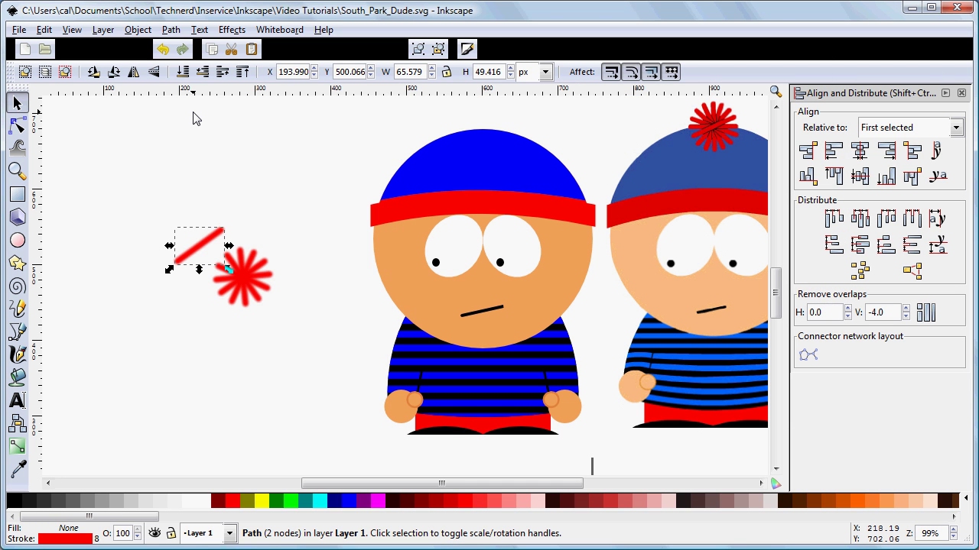
key(Delete)
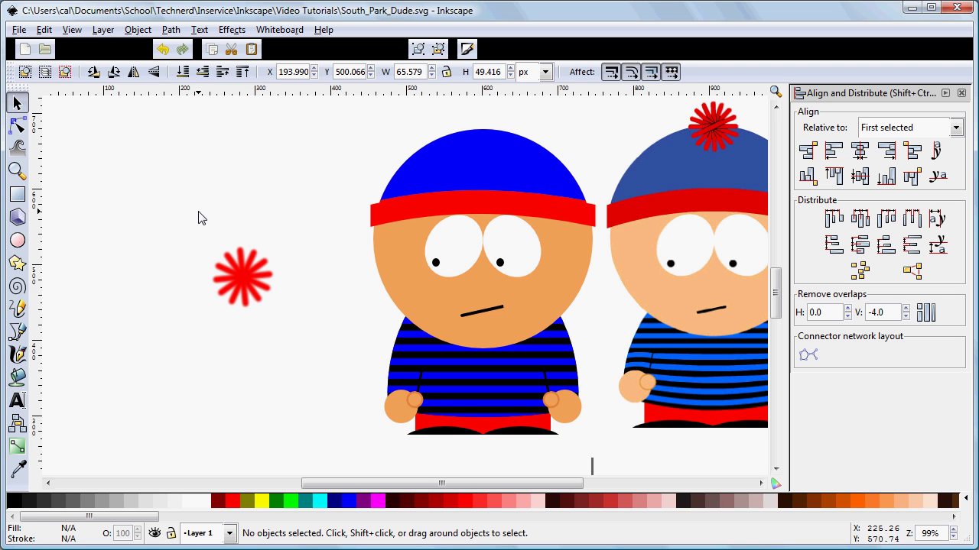
drag(182, 214, 332, 349)
key(ctrl)
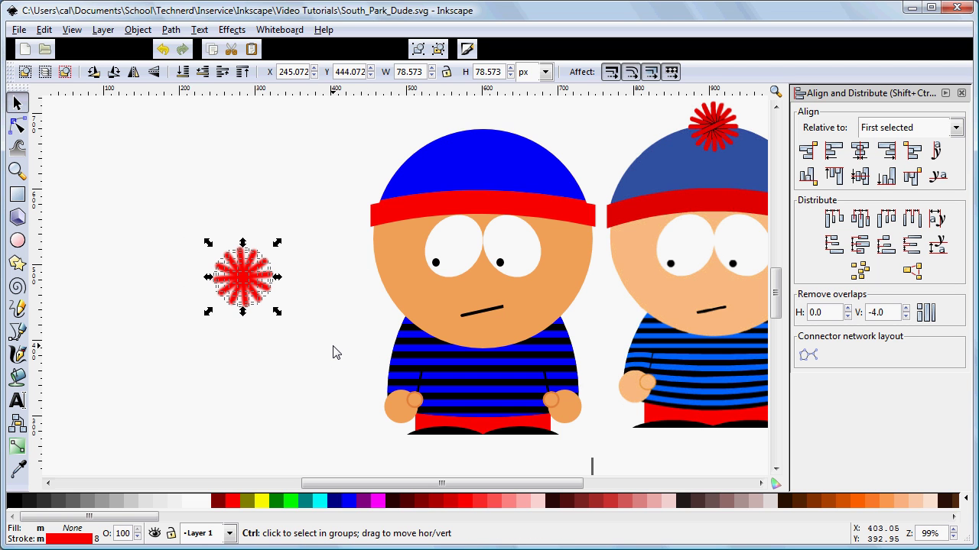
key(ctrl+g)
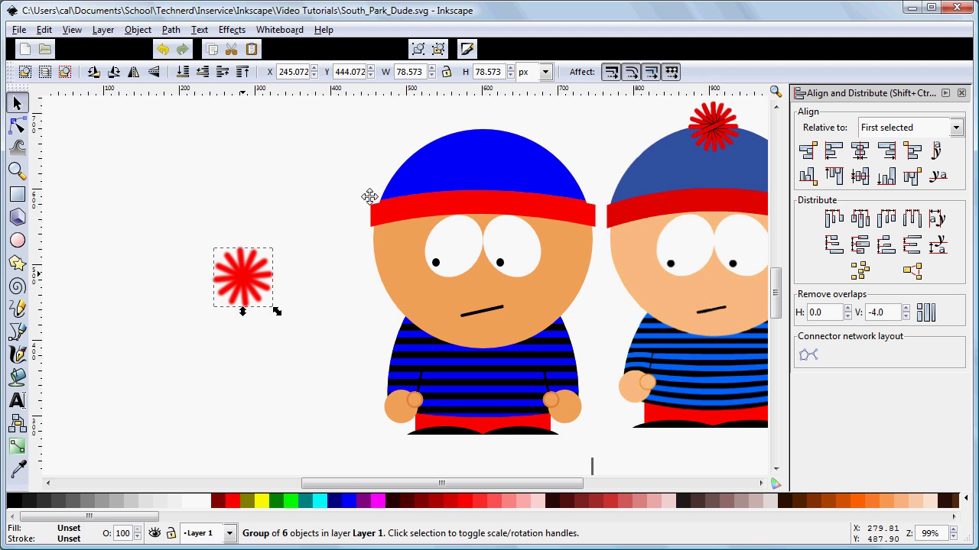
Place the starburst on top of the blue hat, nudged up and shrunk to about 72 × 69 px
drag(425, 162, 480, 131)
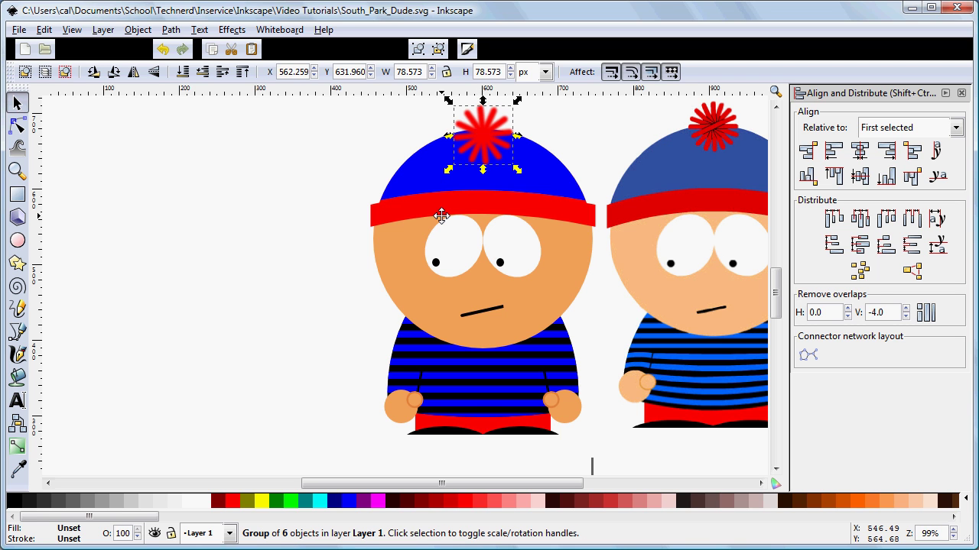
key(Up)
key(Up)
key(Up)
key(Up)
key(Up)
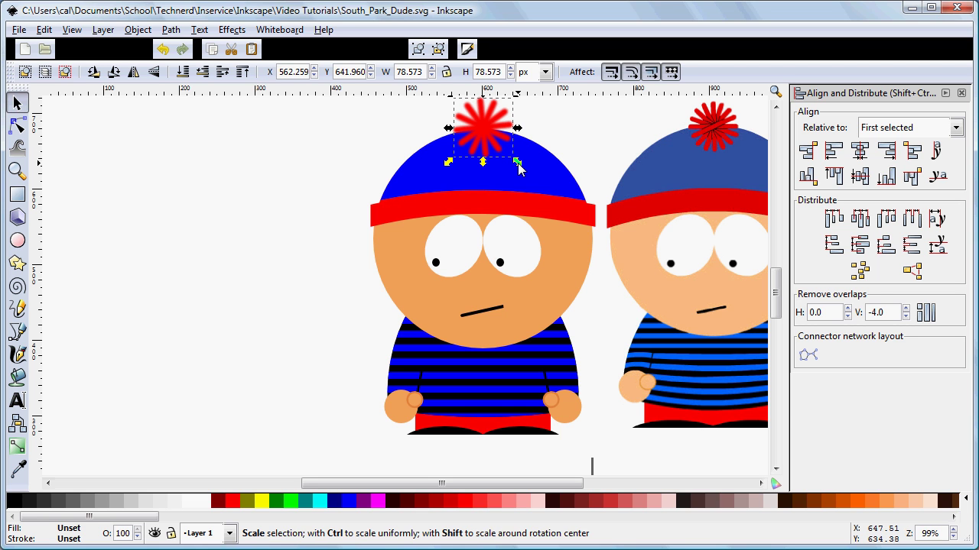
drag(518, 165, 558, 136)
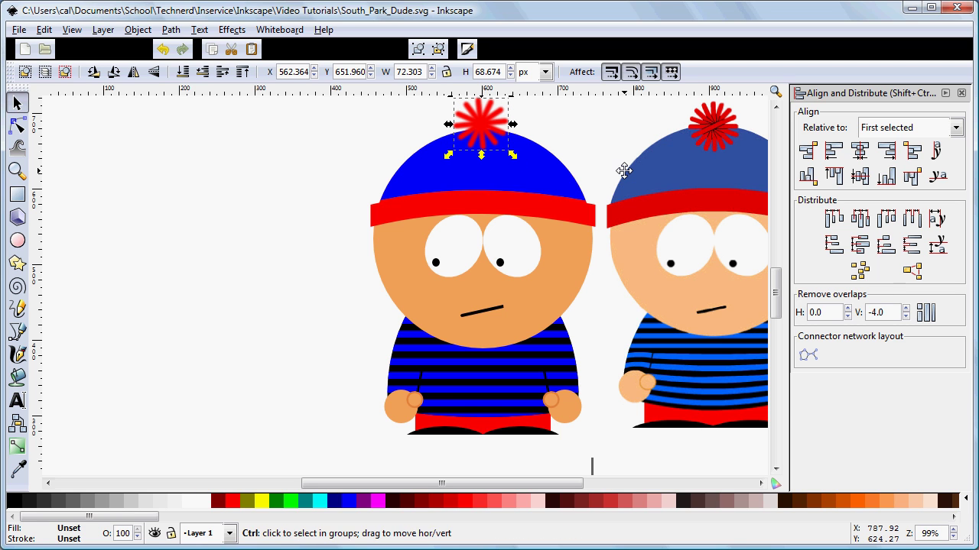
Undo the squash and resize the pom-pom to exactly 65 × 65 px with locked proportions
key(ctrl+z)
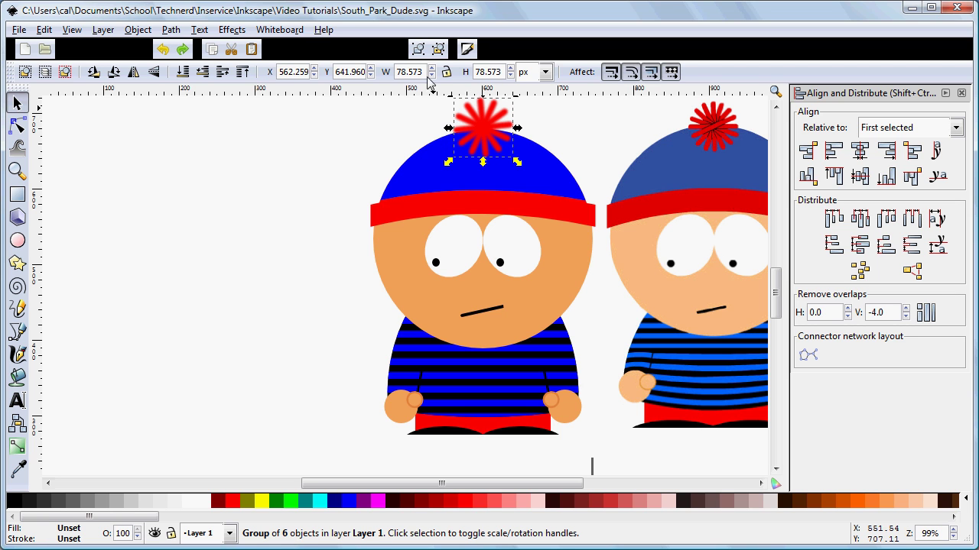
double_click(421, 74)
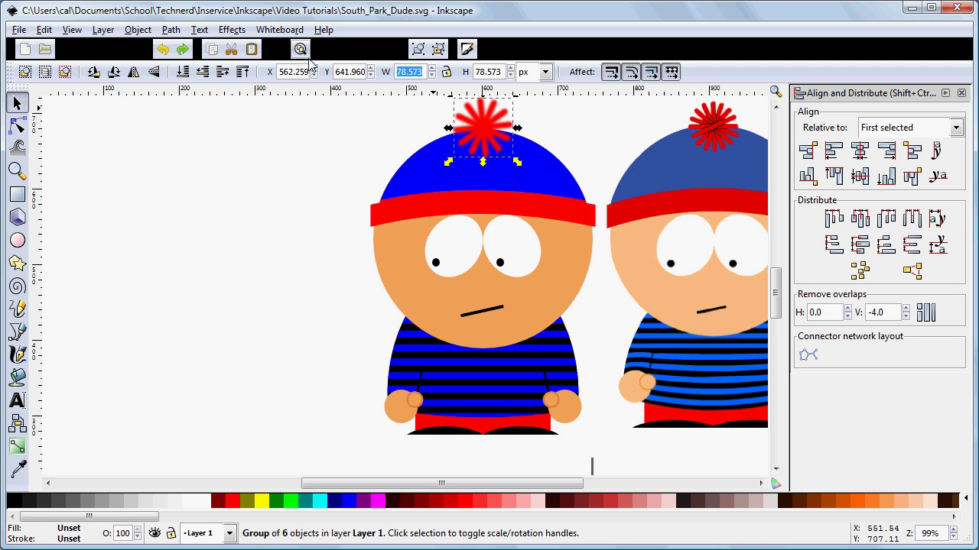
text(65)
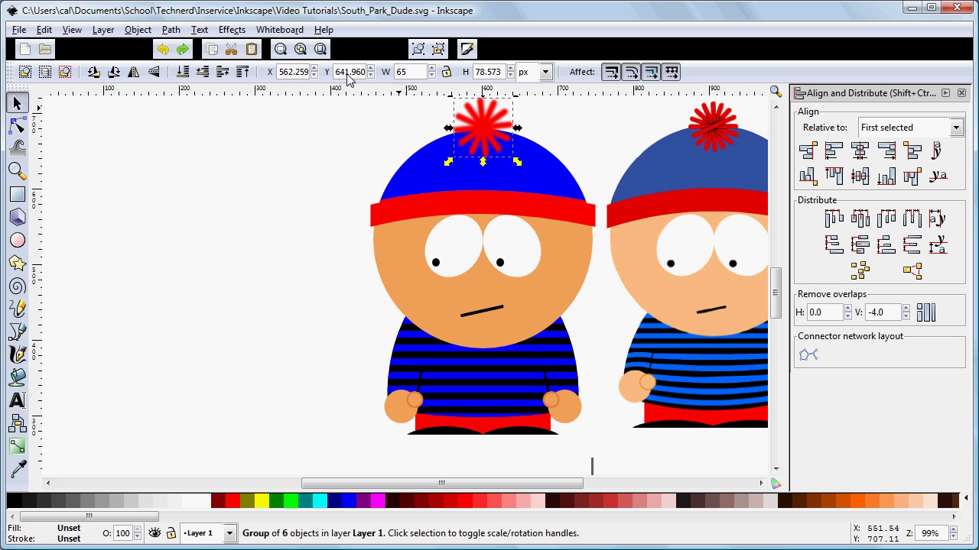
click(451, 76)
click(487, 74)
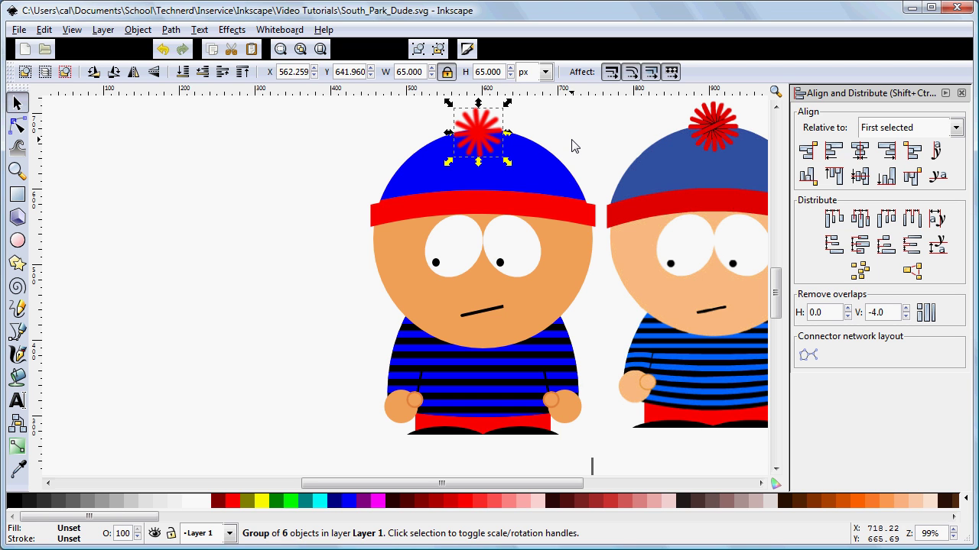
Nudge the pom-pom slightly right and up so it sits centred on the hat
key(Right)
key(Right)
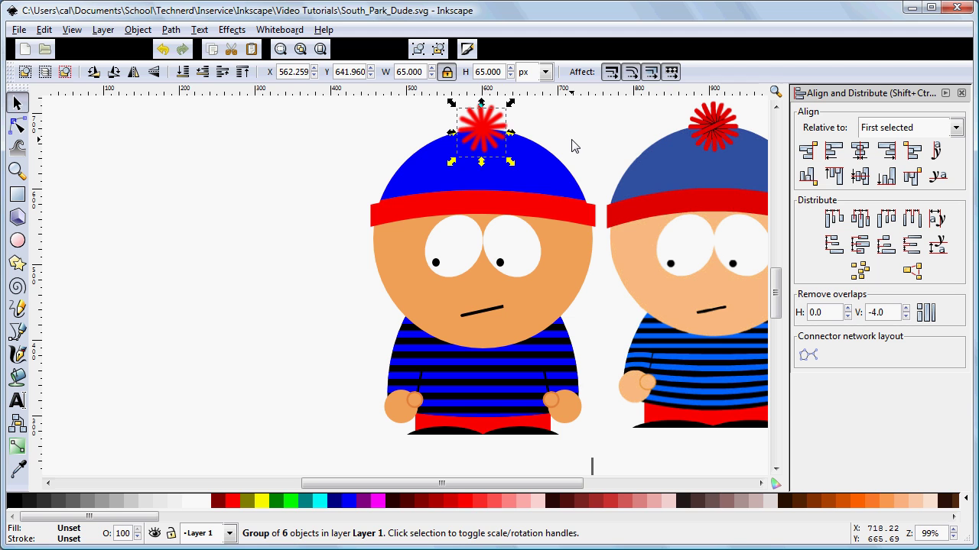
key(Right)
key(Right)
key(Right)
key(Up)
key(Up)
key(Up)
key(Escape)
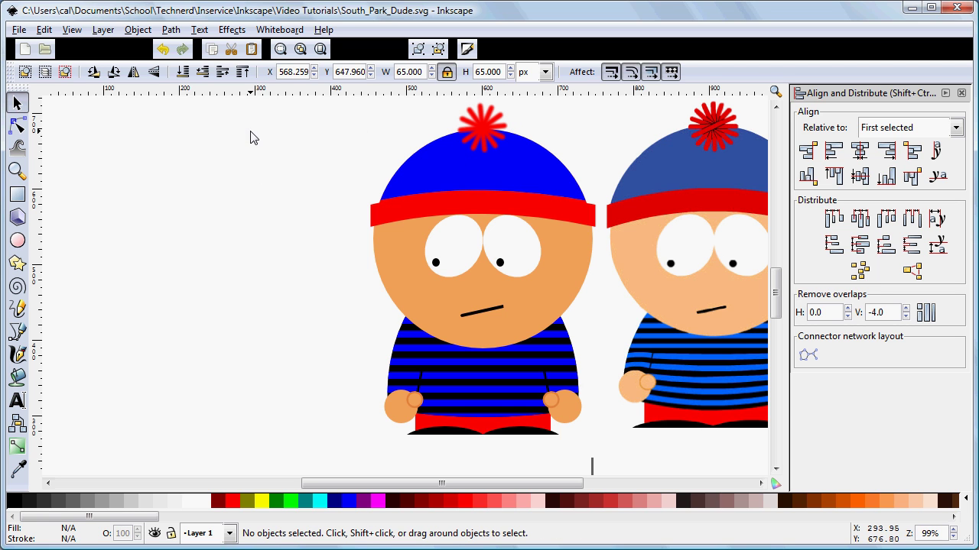
Select the pom-pom group and ungroup it into its six separate lines
click(473, 124)
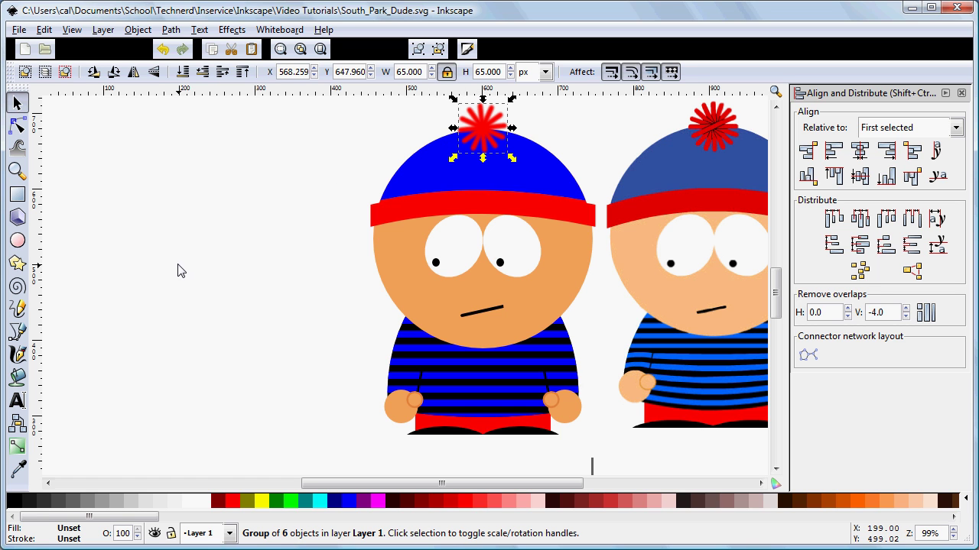
click(80, 539)
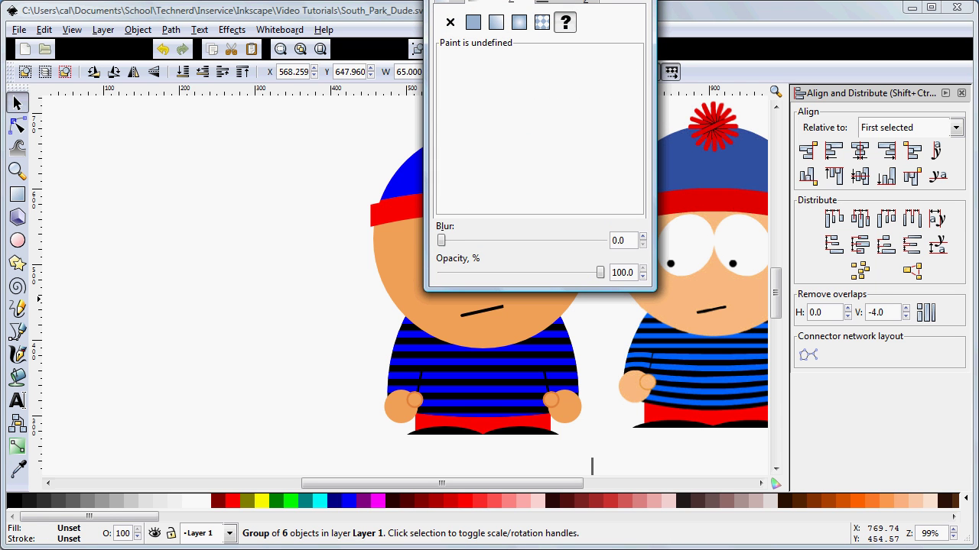
key(ctrl+shift+f)
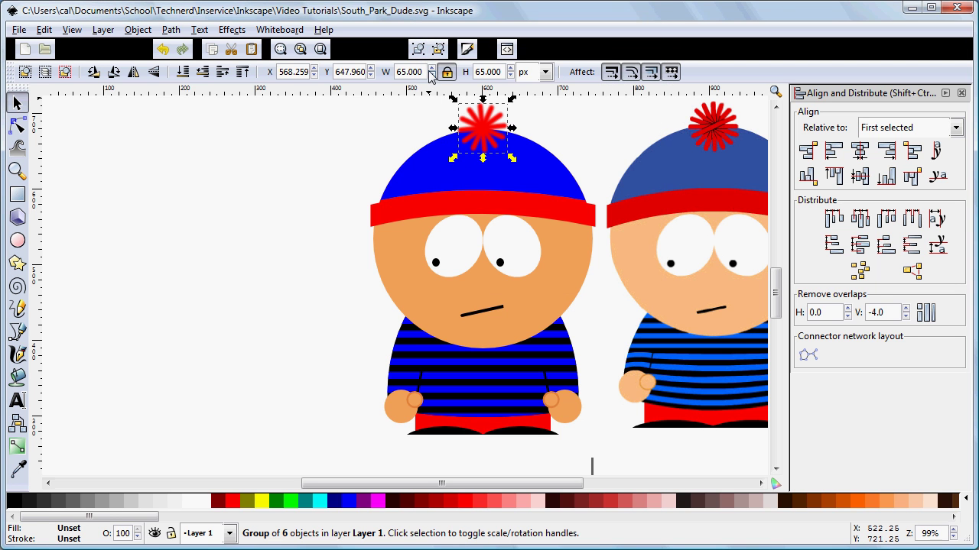
click(439, 50)
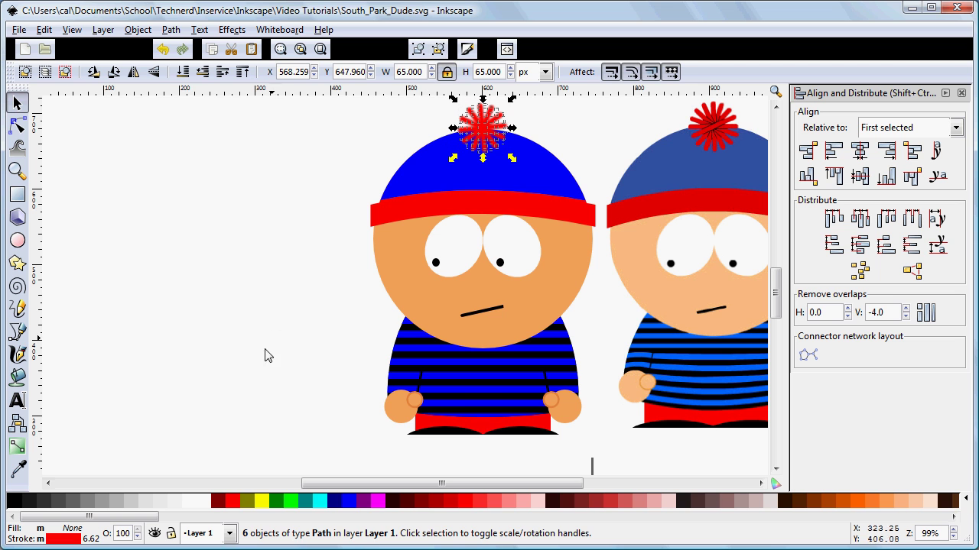
Set the six lines' stroke width to 9 px, then deselect to view the fuller pom-pom
click(89, 539)
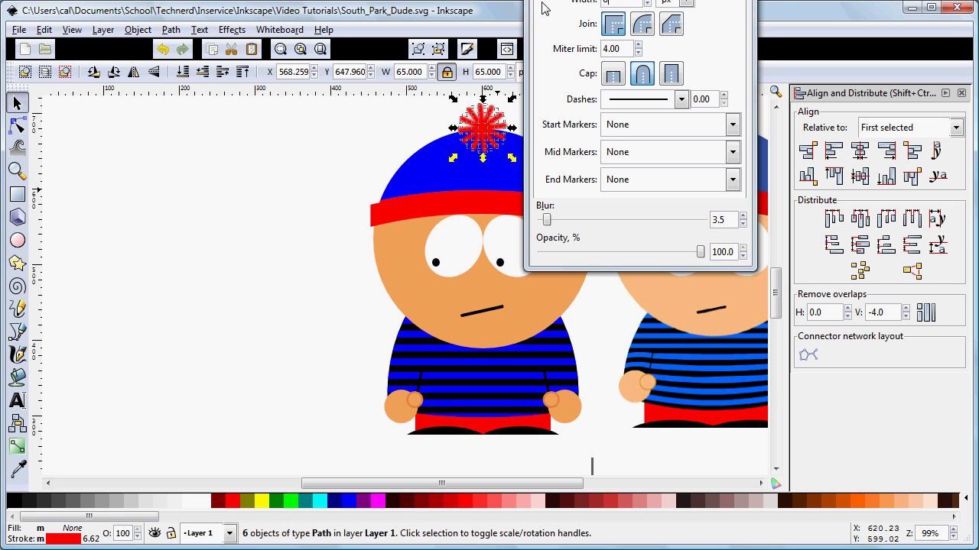
key(BackSpace)
text(8)
key(Return)
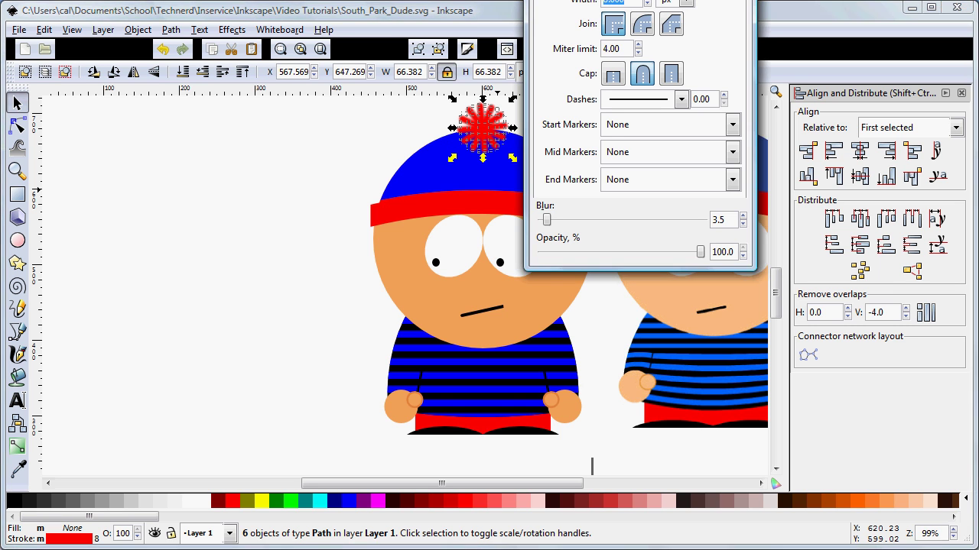
key(Return)
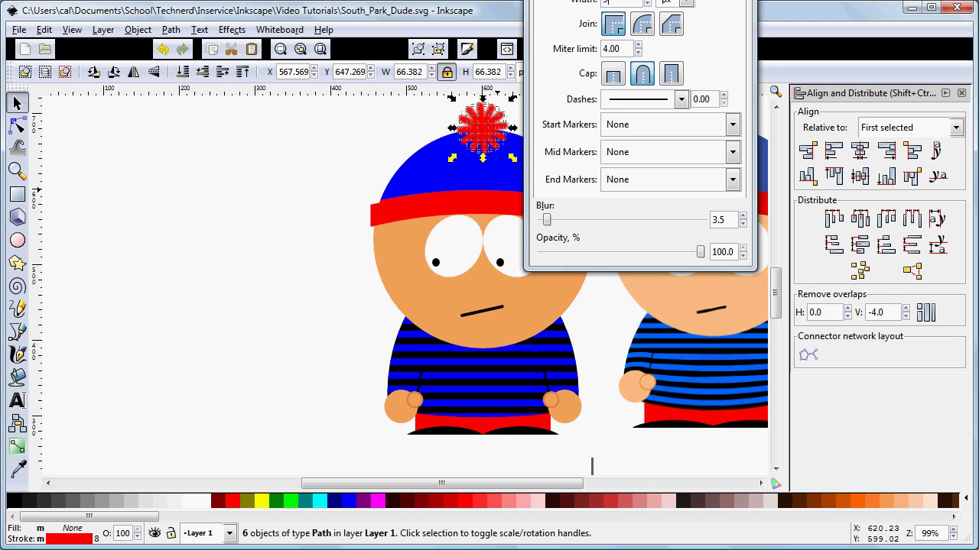
key(ctrl+shift+f)
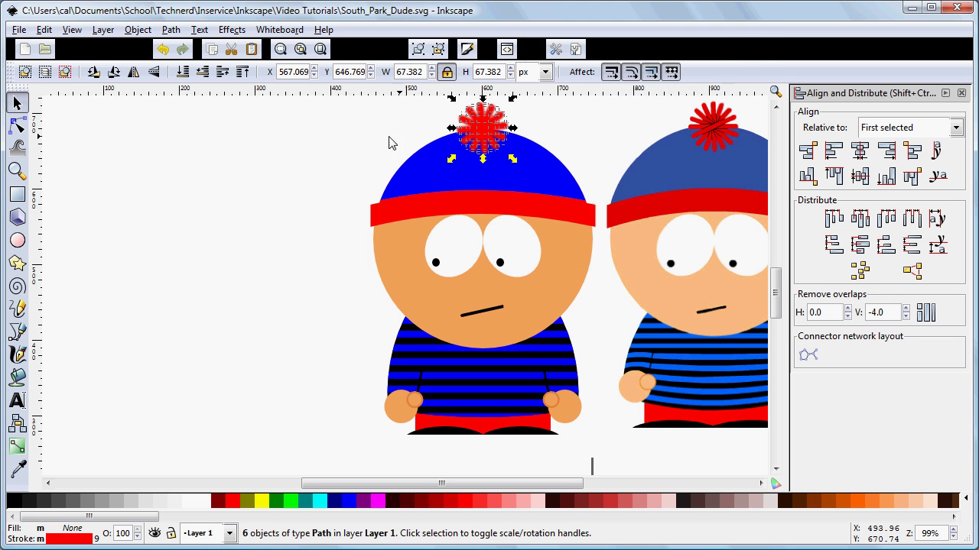
click(298, 171)
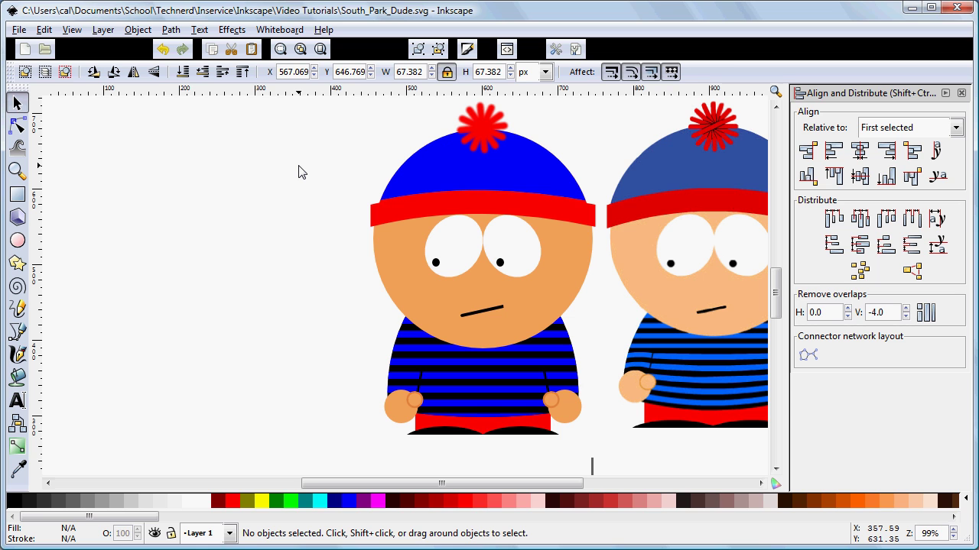